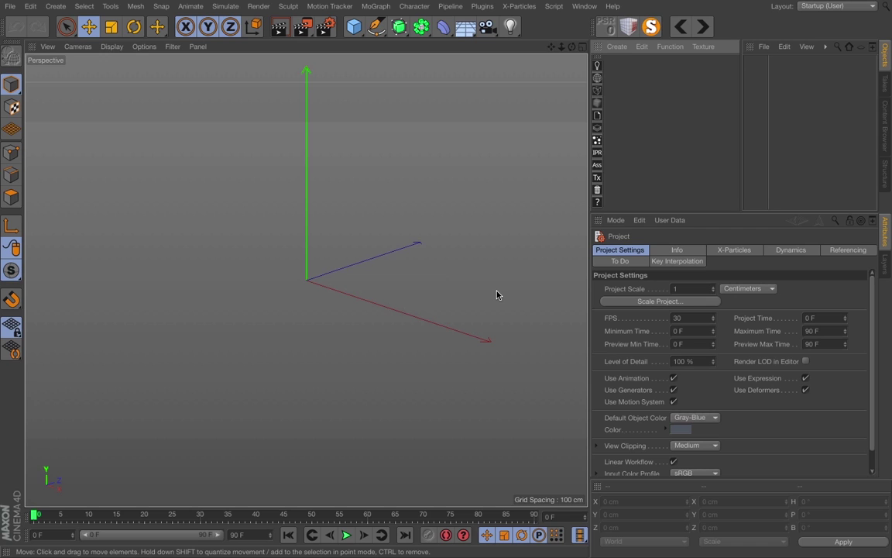
- Add an xpSystem with an xpEmitter generator and play the timeline to watch green particles stream out
{"action": "left_click", "coordinate": [519, 6]}
{"action": "left_click", "coordinate": [533, 107]}
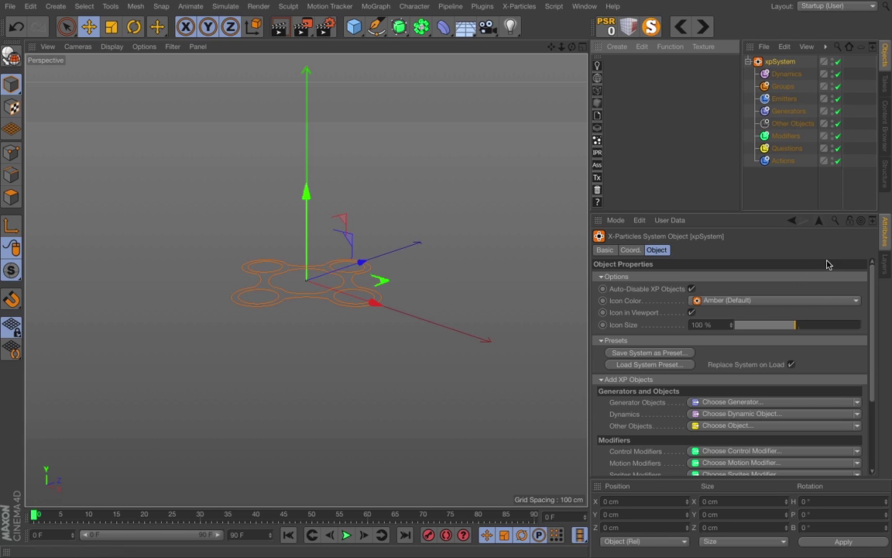
{"action": "left_click_drag", "start_coordinate": [872, 300], "coordinate": [874, 358]}
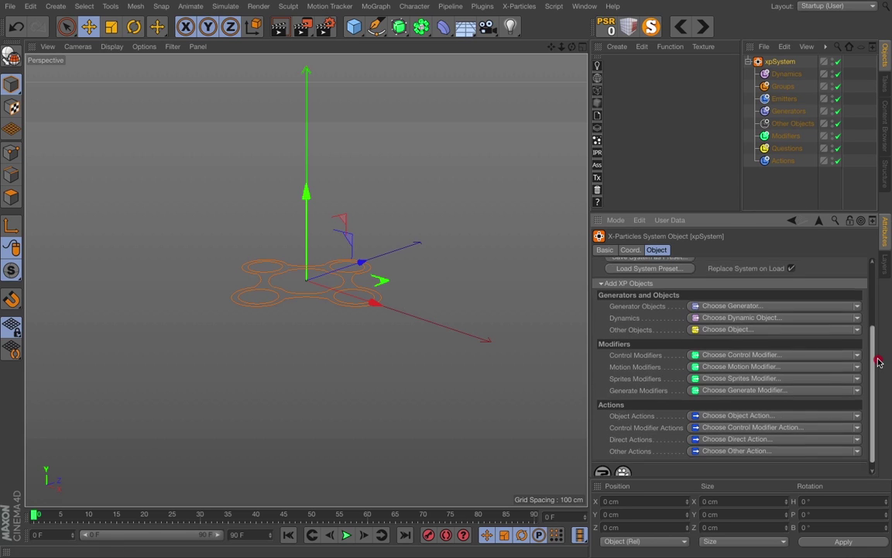
{"action": "left_click", "coordinate": [856, 302]}
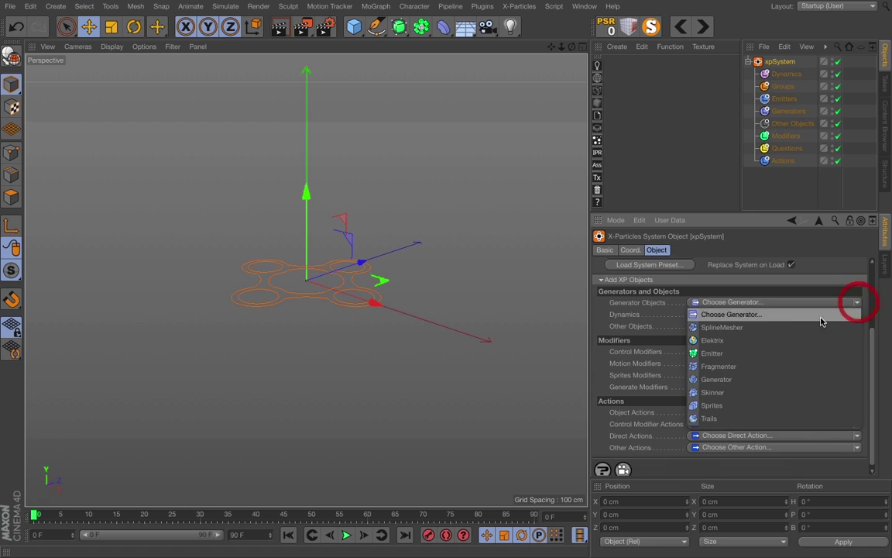
{"action": "left_click", "coordinate": [711, 353]}
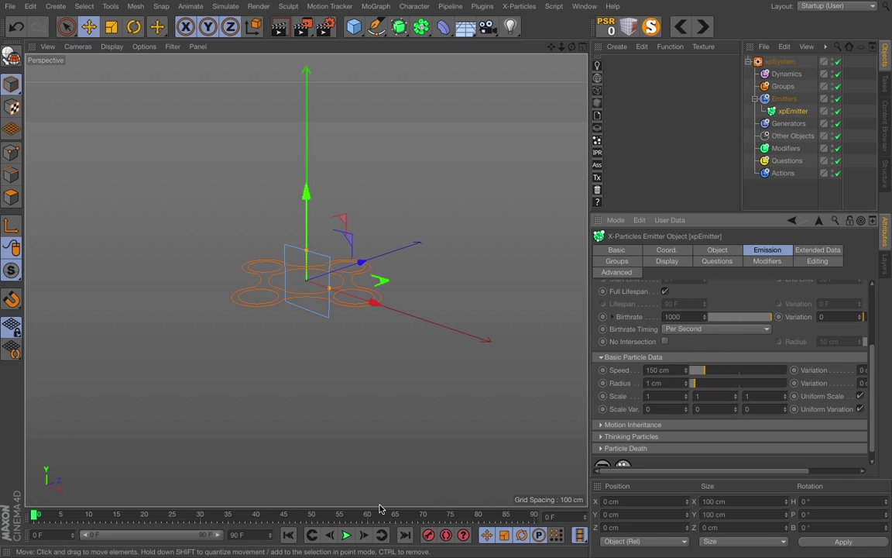
{"action": "left_click", "coordinate": [347, 536]}
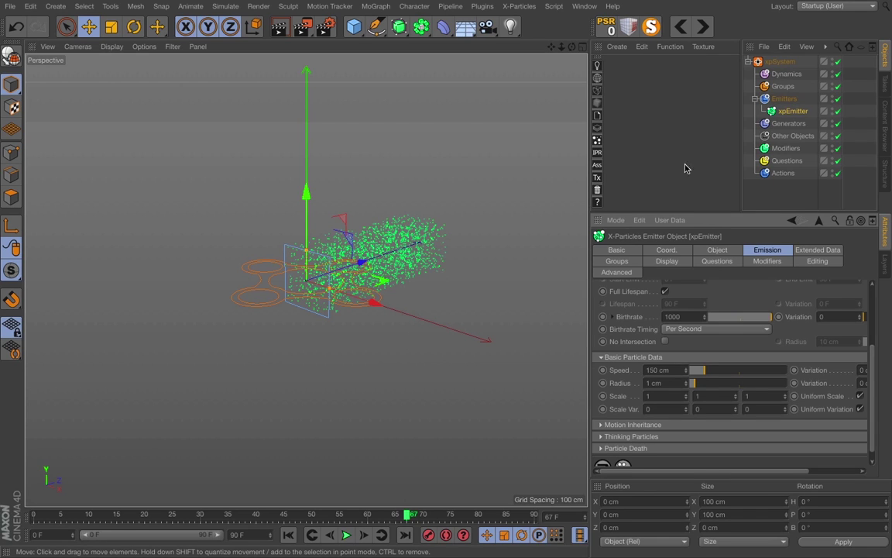
- Add a C4DtoA Arnold Parameters tag to the xpEmitter and start the Arnold IPR render
{"action": "right_click", "coordinate": [784, 113]}
{"action": "mouse_move", "coordinate": [773, 105]}
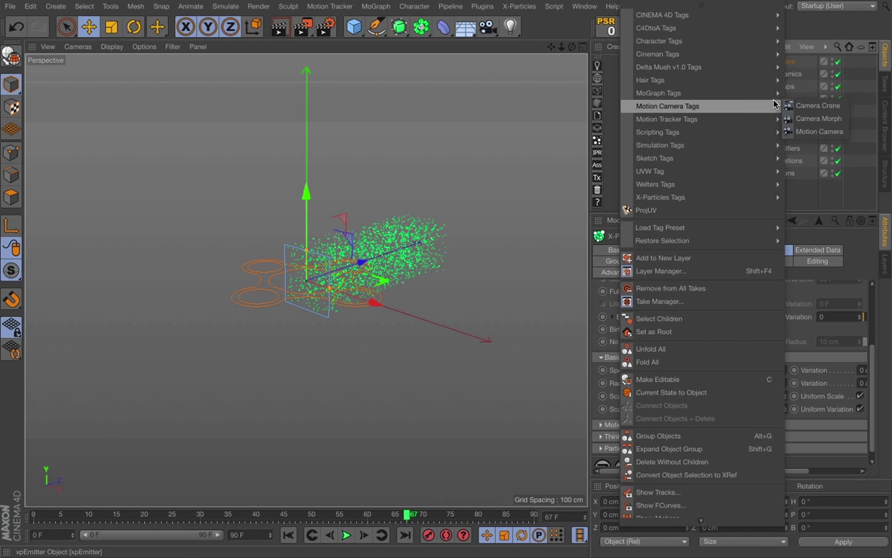
{"action": "mouse_move", "coordinate": [775, 28]}
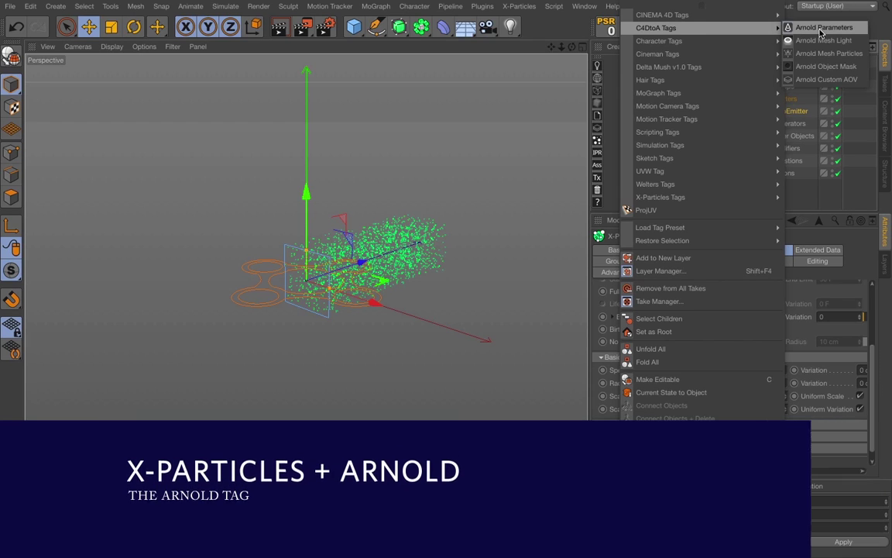
{"action": "left_click", "coordinate": [821, 27]}
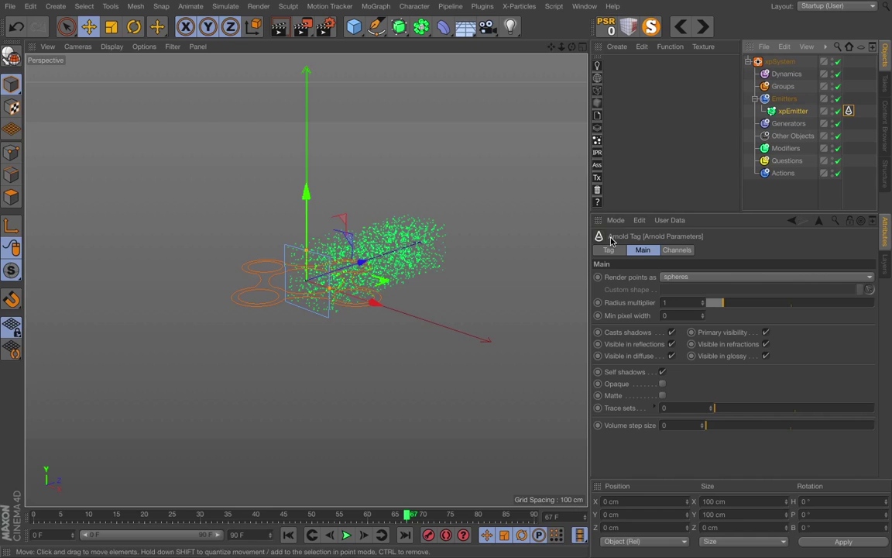
{"action": "left_click", "coordinate": [597, 158]}
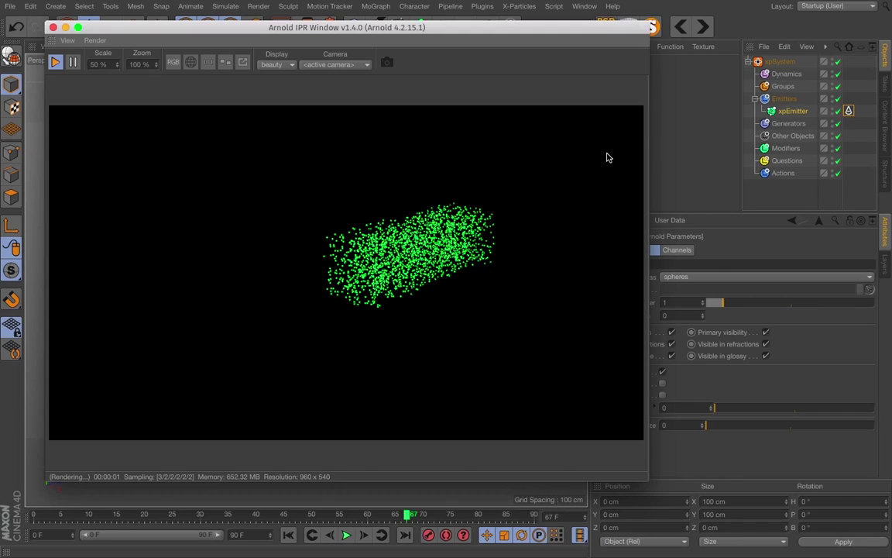
{"action": "left_click_drag", "start_coordinate": [583, 33], "coordinate": [600, 53]}
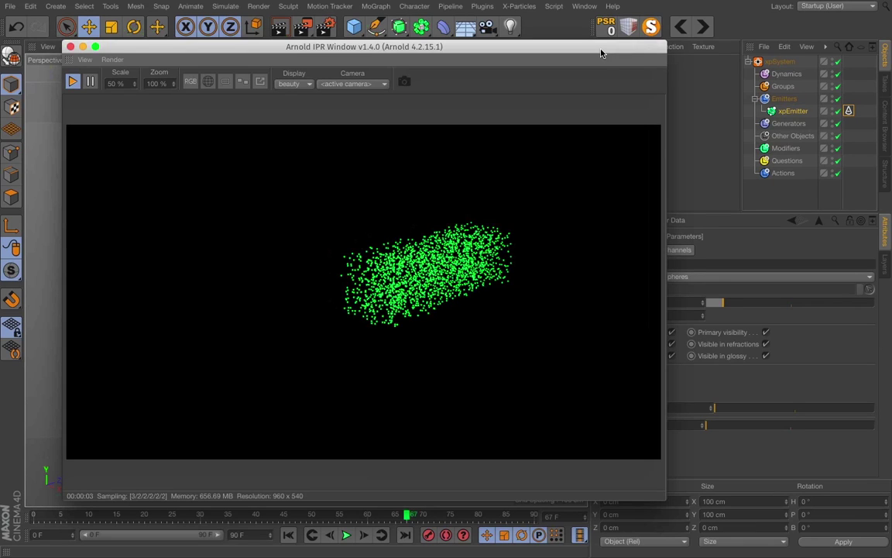
- Open the xpSystem's Generator Objects section and its Choose Generator dropdown
{"action": "left_click", "coordinate": [778, 61]}
{"action": "scroll", "coordinate": [865, 393], "scroll_direction": "down", "scroll_amount": 3}
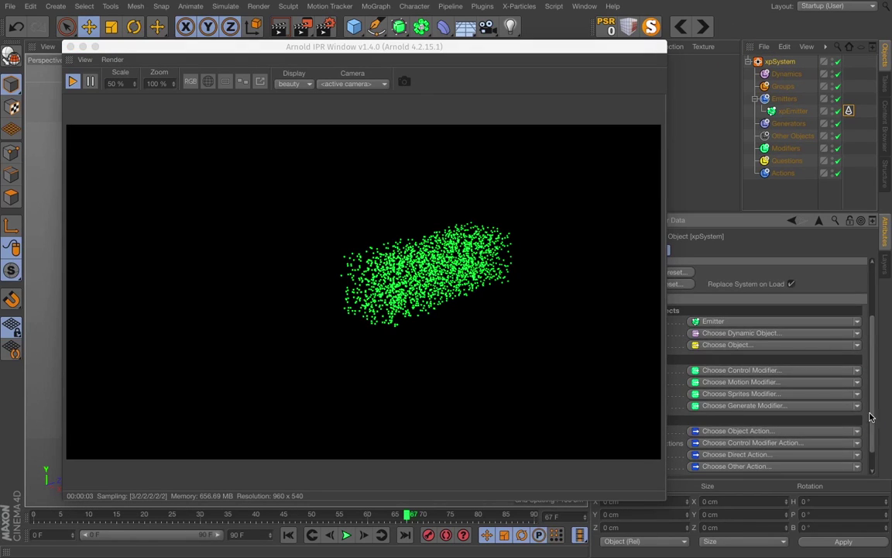
{"action": "left_click", "coordinate": [856, 320]}
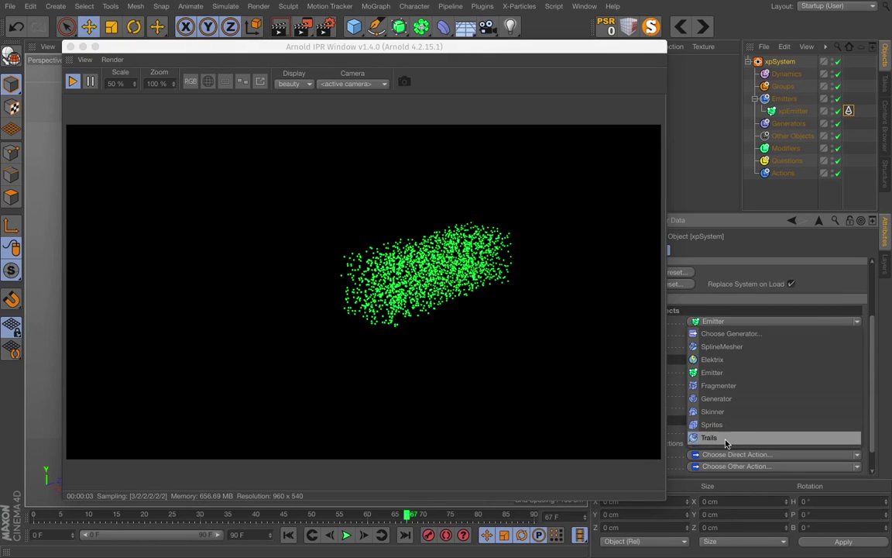
{"action": "left_click", "coordinate": [756, 254]}
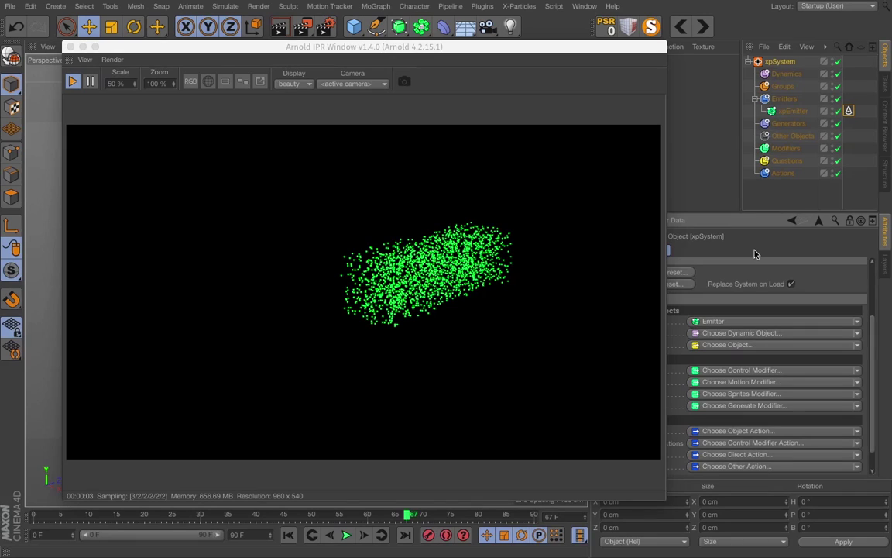
{"action": "left_click", "coordinate": [857, 321]}
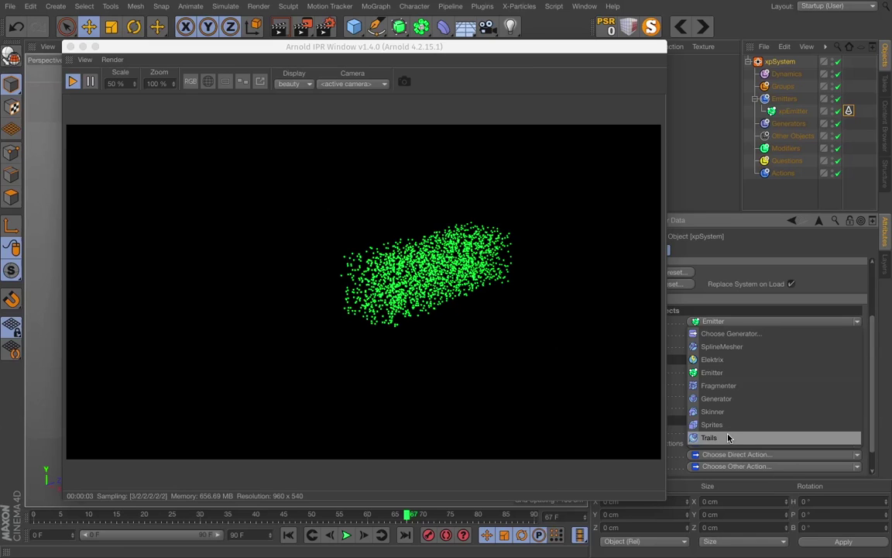
- Close the Arnold IPR window and add a Cube primitive to the scene
{"action": "mouse_move", "coordinate": [550, 49]}
{"action": "left_mouse_down"}
{"action": "mouse_move", "coordinate": [412, 66]}
{"action": "mouse_move", "coordinate": [357, 54]}
{"action": "mouse_move", "coordinate": [550, 62]}
{"action": "left_mouse_up"}
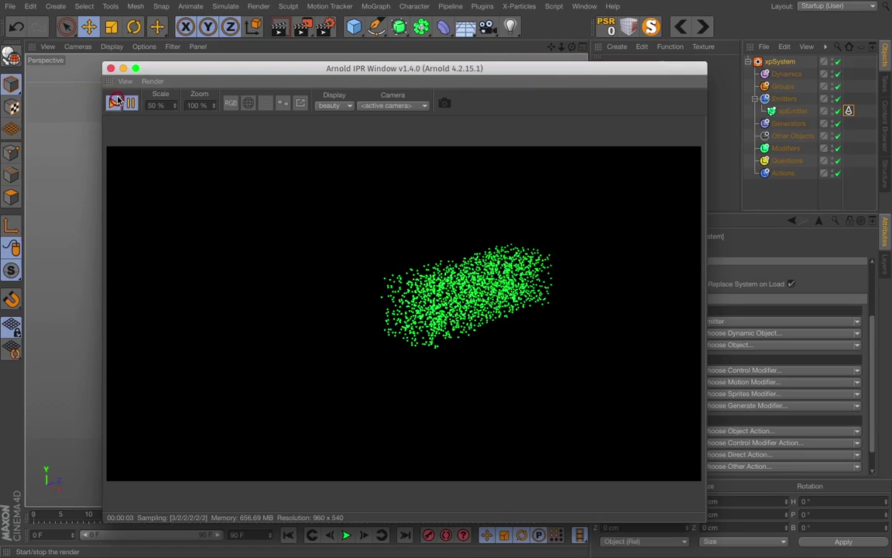
{"action": "left_click", "coordinate": [110, 68]}
{"action": "left_click", "coordinate": [354, 26]}
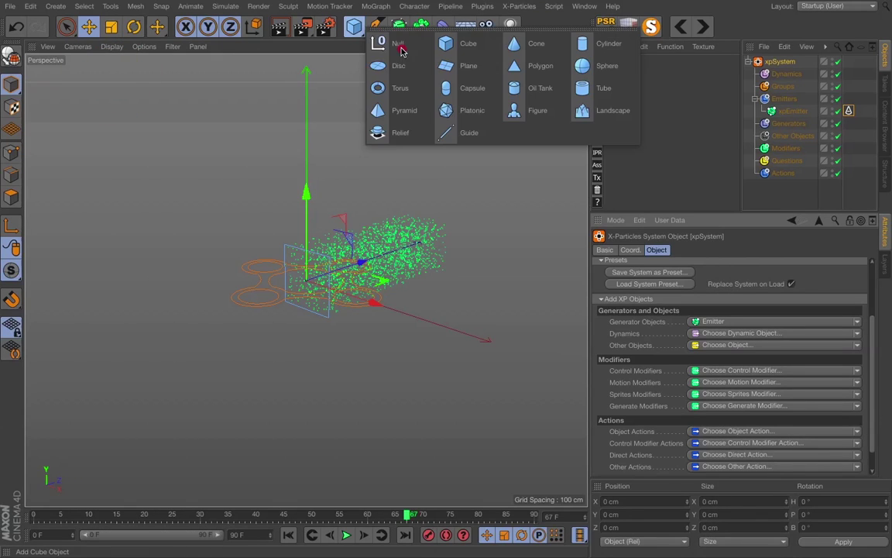
{"action": "left_click", "coordinate": [468, 45]}
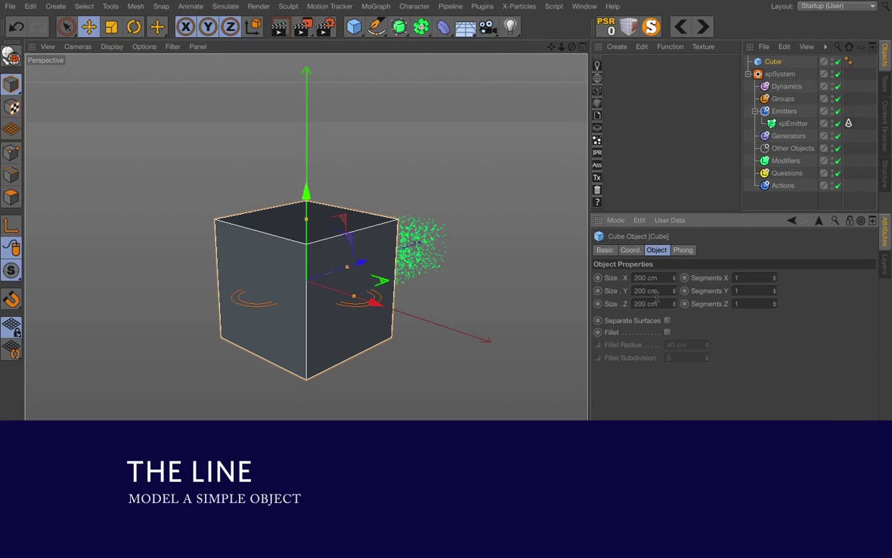
- Set the Cube's Size X and Size Y to 10 cm, making a 10 × 10 × 200 cm bar
{"action": "left_click", "coordinate": [646, 277]}
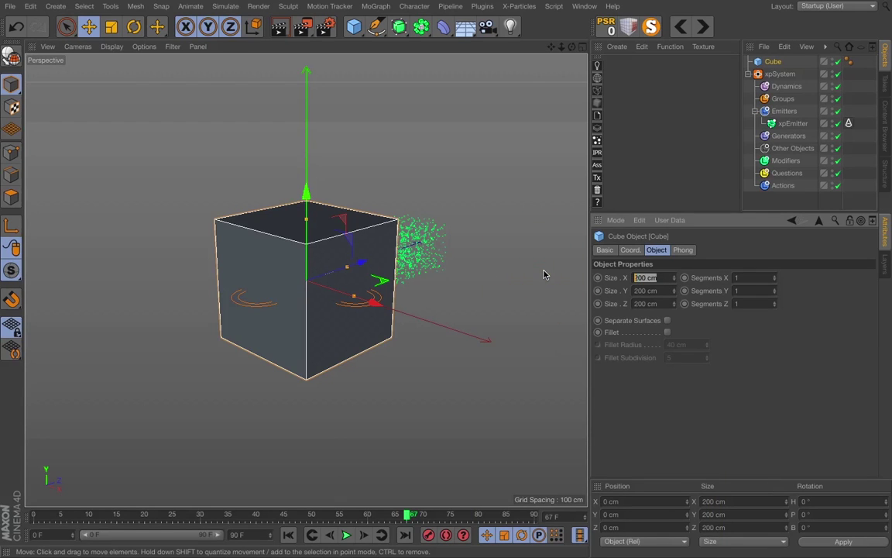
{"action": "type", "text": "10"}
{"action": "key", "text": "Tab"}
{"action": "type", "text": "10"}
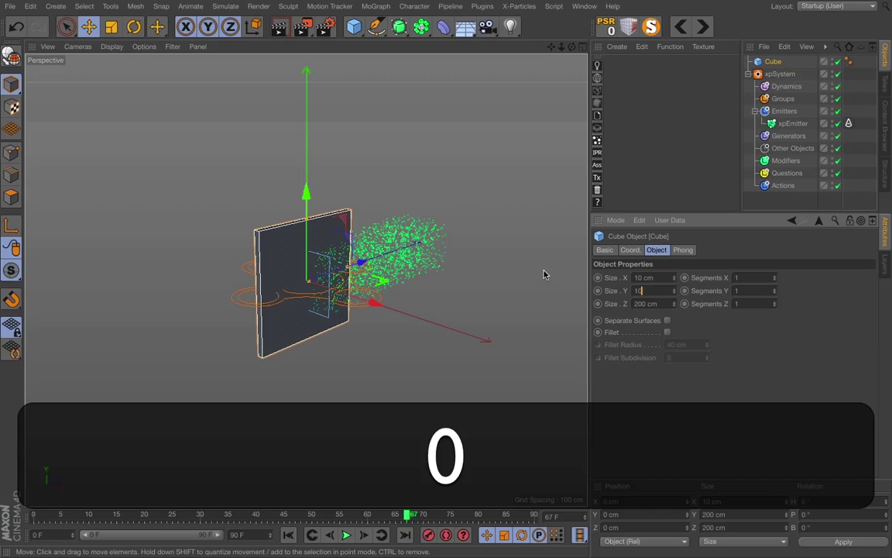
{"action": "key", "text": "Return"}
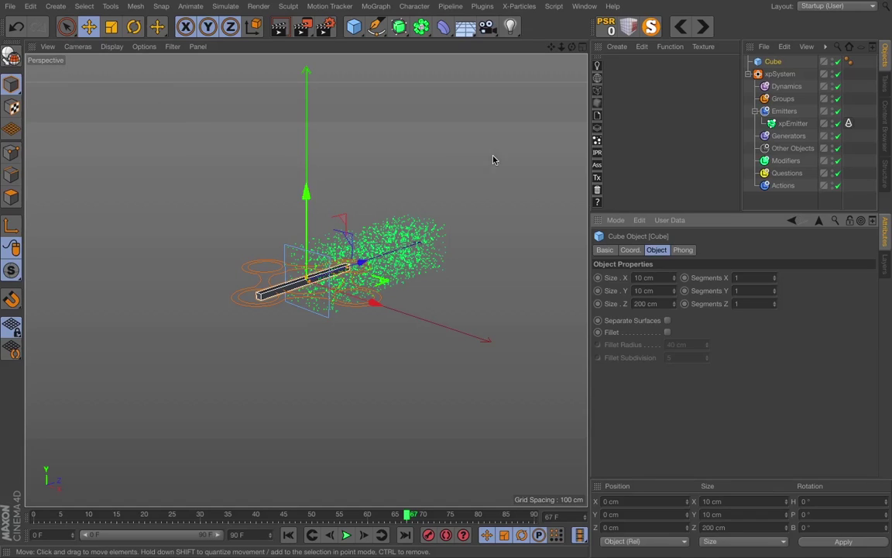
- Hide the Cube, set the Arnold tag to render points as the custom Cube shape, and restart IPR
{"action": "left_click", "coordinate": [832, 63], "text": "alt"}
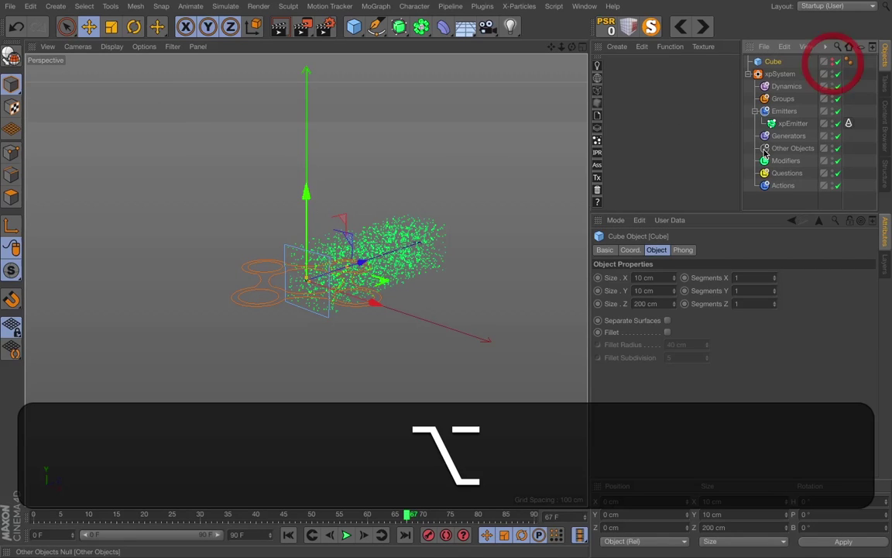
{"action": "left_click", "coordinate": [848, 125]}
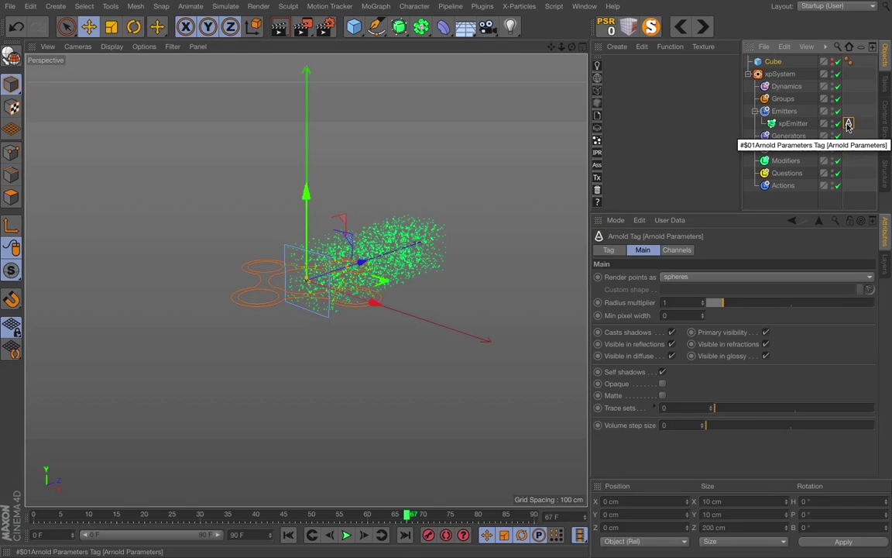
{"action": "left_click", "coordinate": [683, 280]}
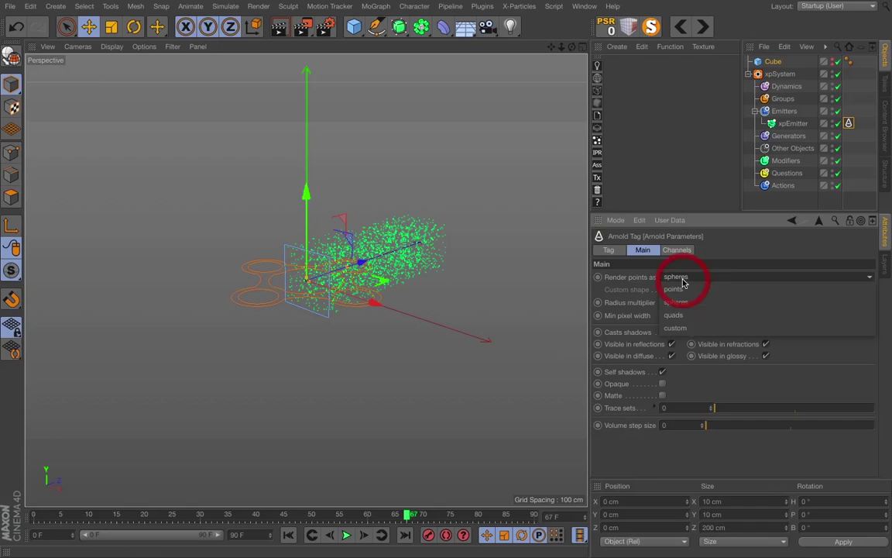
{"action": "left_click", "coordinate": [683, 329]}
{"action": "left_click_drag", "start_coordinate": [770, 62], "coordinate": [700, 290]}
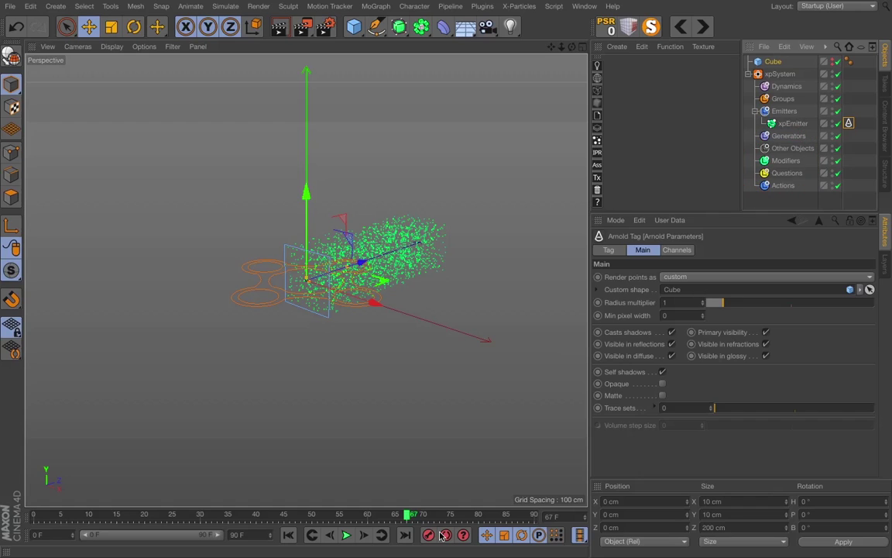
{"action": "left_click", "coordinate": [596, 152]}
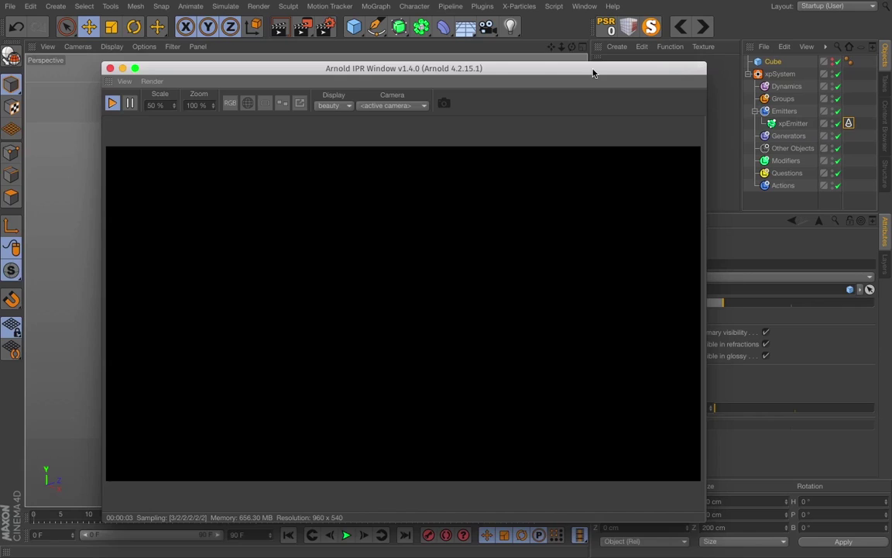
- Add an Arnold point light and raise it along Y above the particles
{"action": "left_click_drag", "start_coordinate": [593, 71], "coordinate": [486, 239]}
{"action": "left_click_drag", "start_coordinate": [510, 276], "coordinate": [498, 279]}
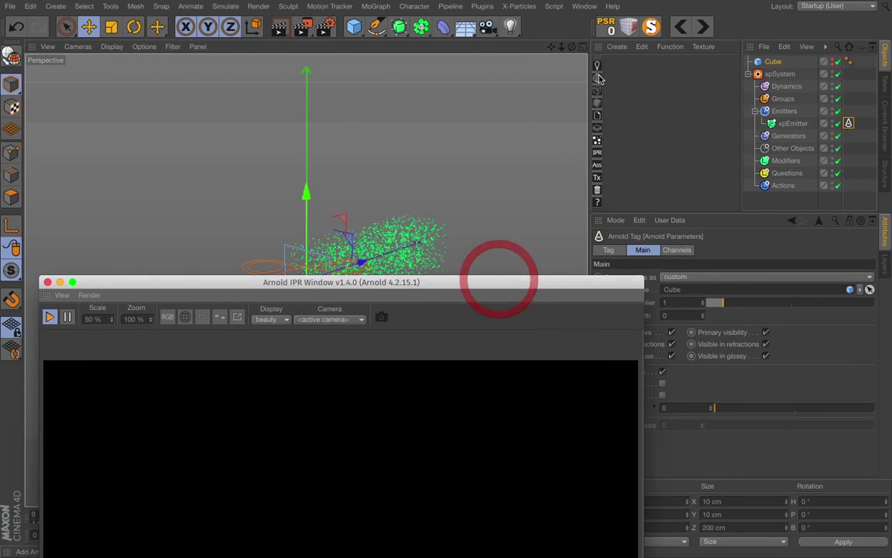
{"action": "left_click", "coordinate": [597, 65]}
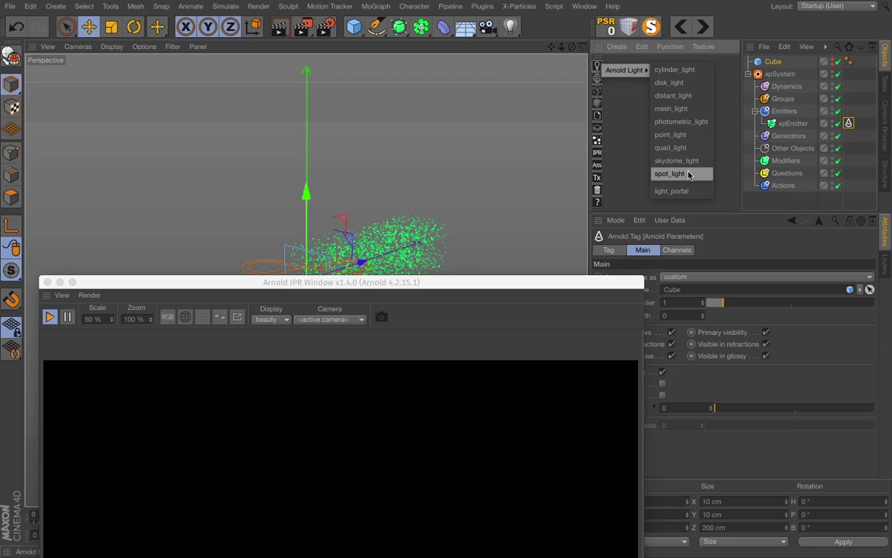
{"action": "left_click", "coordinate": [677, 135]}
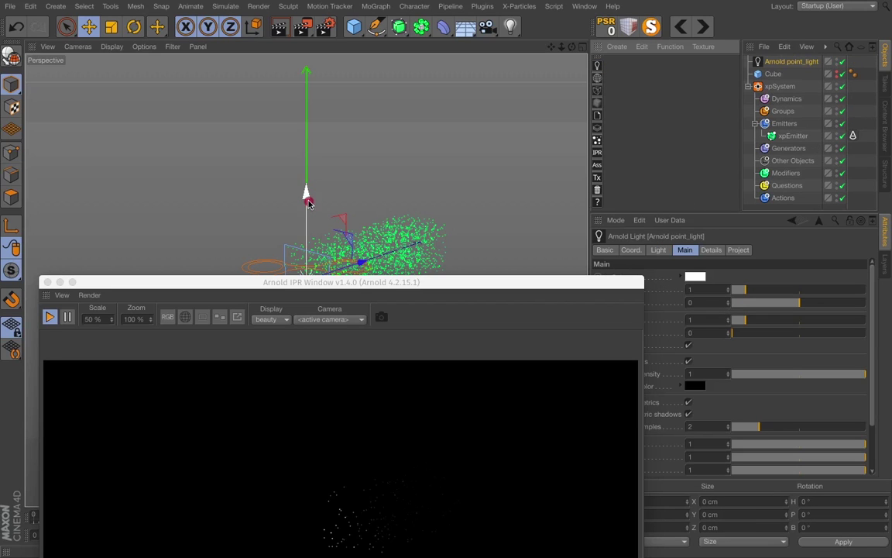
{"action": "left_click_drag", "start_coordinate": [309, 193], "coordinate": [310, 93]}
{"action": "left_click_drag", "start_coordinate": [364, 282], "coordinate": [345, 154]}
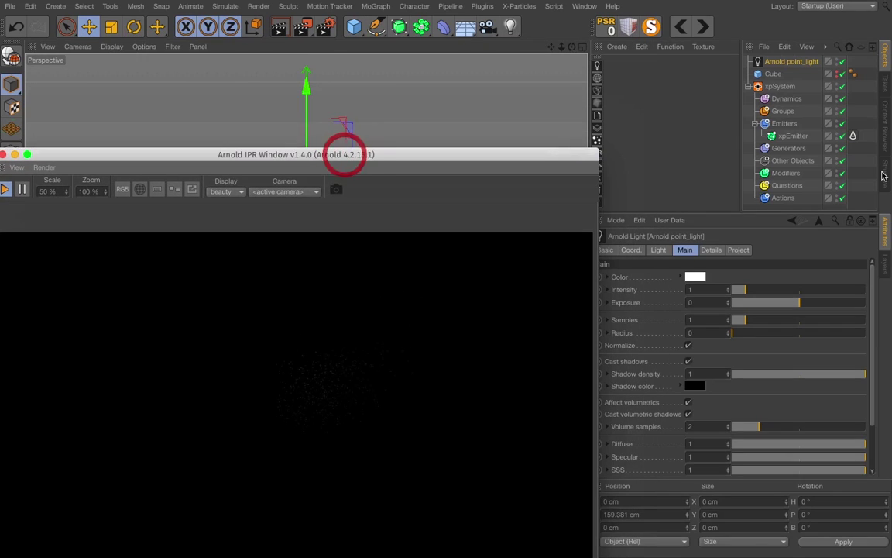
- Set the xpEmitter Arnold tag's Radius multiplier to 10, then to 50
{"action": "left_click", "coordinate": [853, 135]}
{"action": "left_click", "coordinate": [681, 302]}
{"action": "type", "text": "0"}
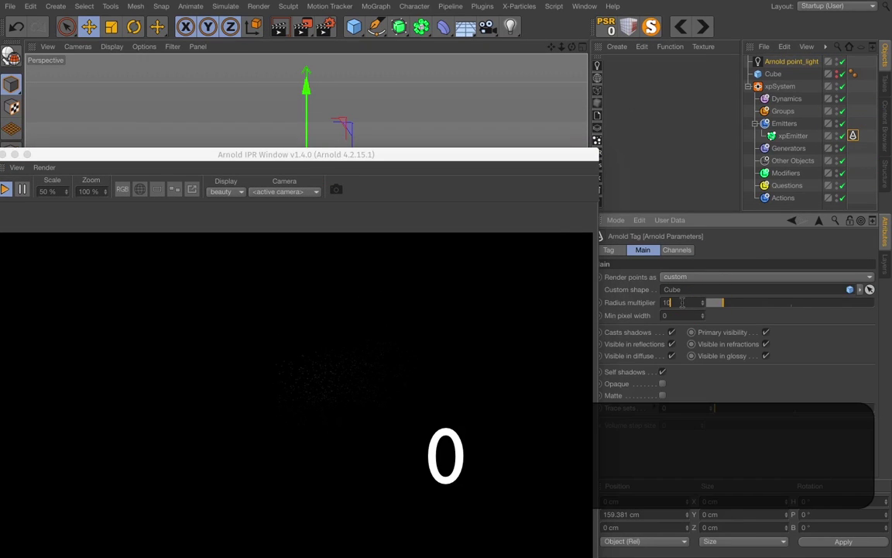
{"action": "key", "text": "Return"}
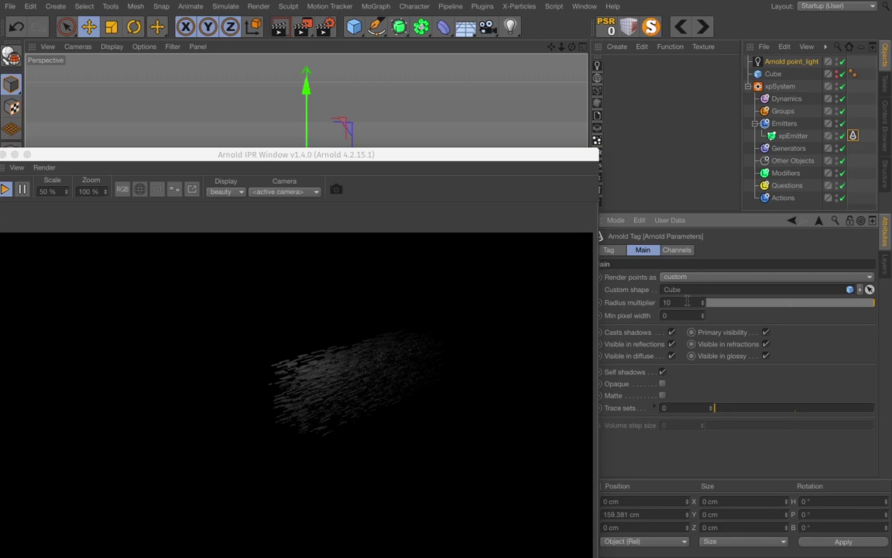
{"action": "double_click", "coordinate": [688, 302]}
{"action": "key", "text": "BackSpace"}
{"action": "type", "text": "50"}
{"action": "key", "text": "Return"}
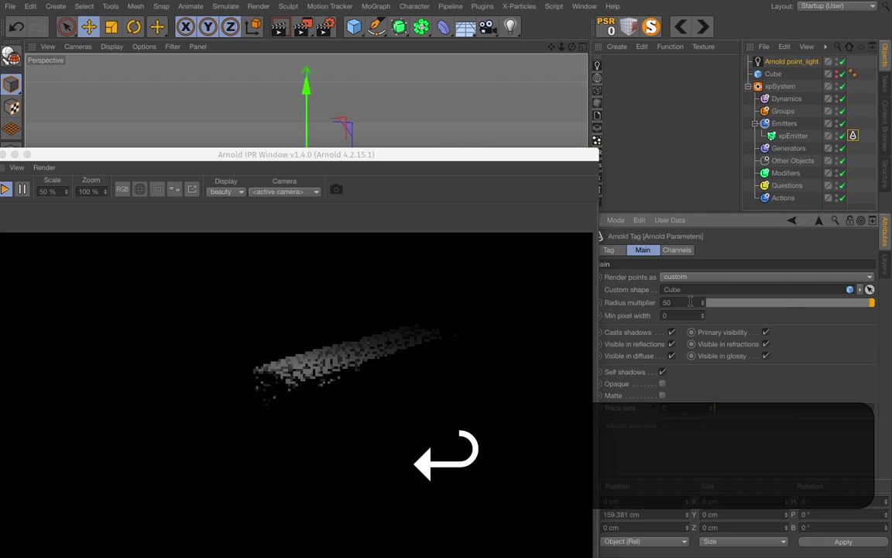
- Delete the Arnold point light
{"action": "left_click_drag", "start_coordinate": [359, 152], "coordinate": [469, 182]}
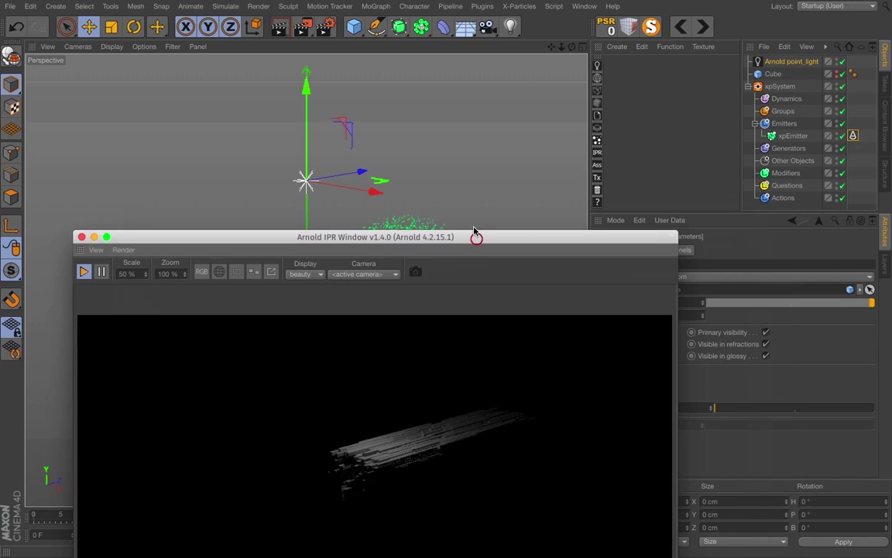
{"action": "left_click", "coordinate": [779, 62]}
{"action": "key", "text": "BackSpace"}
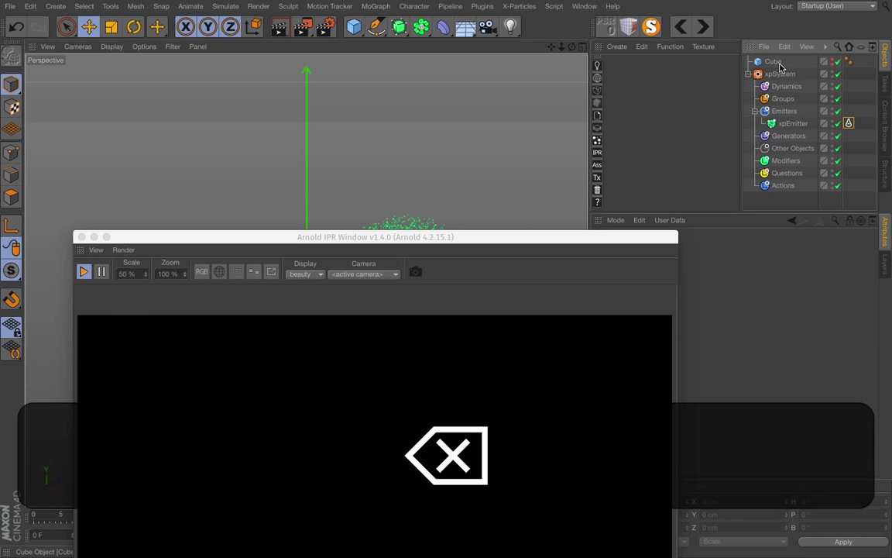
- Create an Arnold flat surface material and apply it to the Cube
{"action": "left_click", "coordinate": [617, 48]}
{"action": "mouse_move", "coordinate": [642, 94]}
{"action": "mouse_move", "coordinate": [765, 103]}
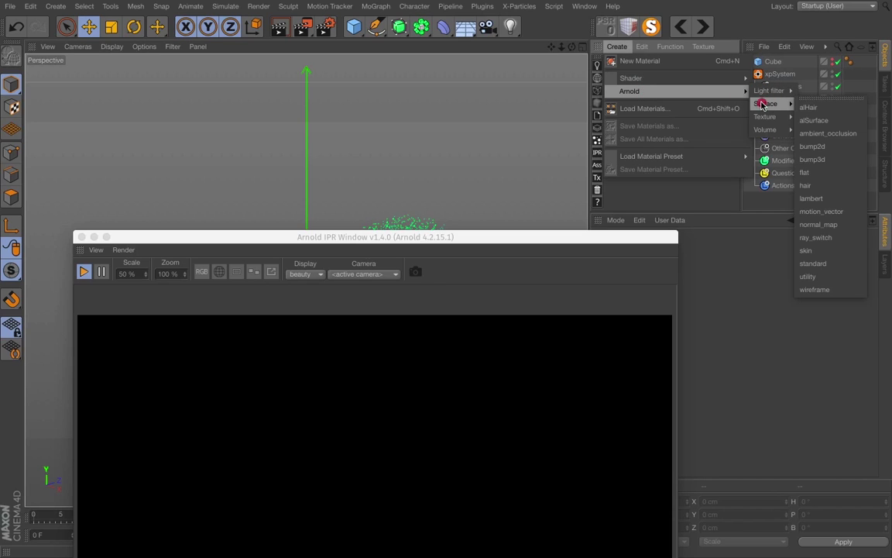
{"action": "left_click", "coordinate": [831, 172]}
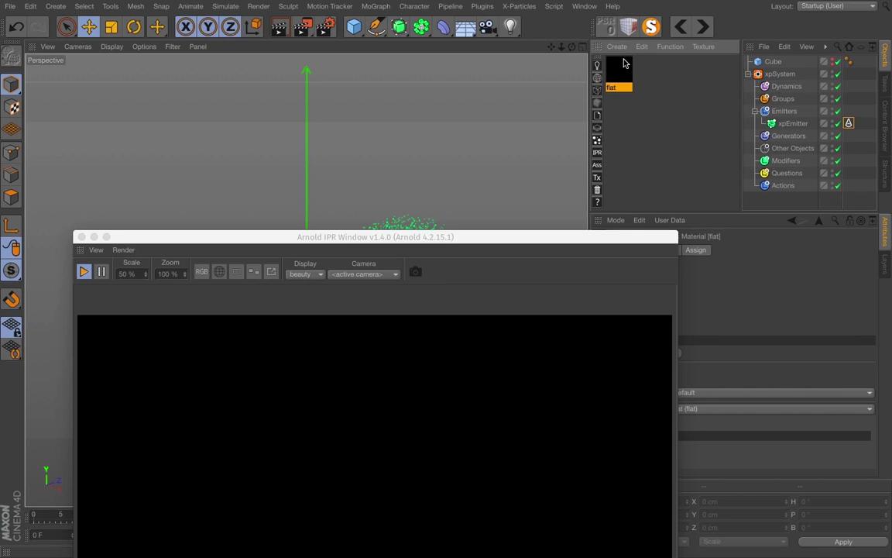
{"action": "left_click_drag", "start_coordinate": [778, 60], "coordinate": [777, 61]}
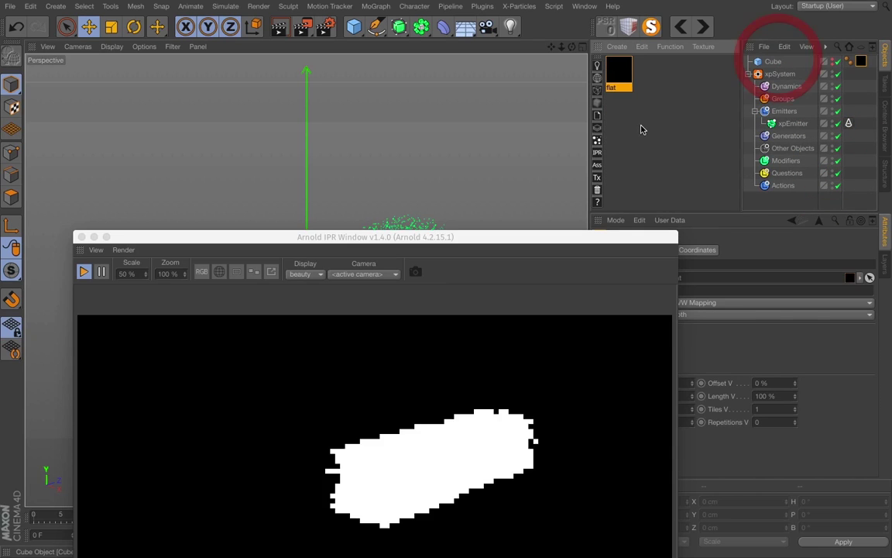
- Reposition the IPR window, select the Cube, and rewind the timeline to frame 0
{"action": "left_click_drag", "start_coordinate": [478, 238], "coordinate": [526, 83]}
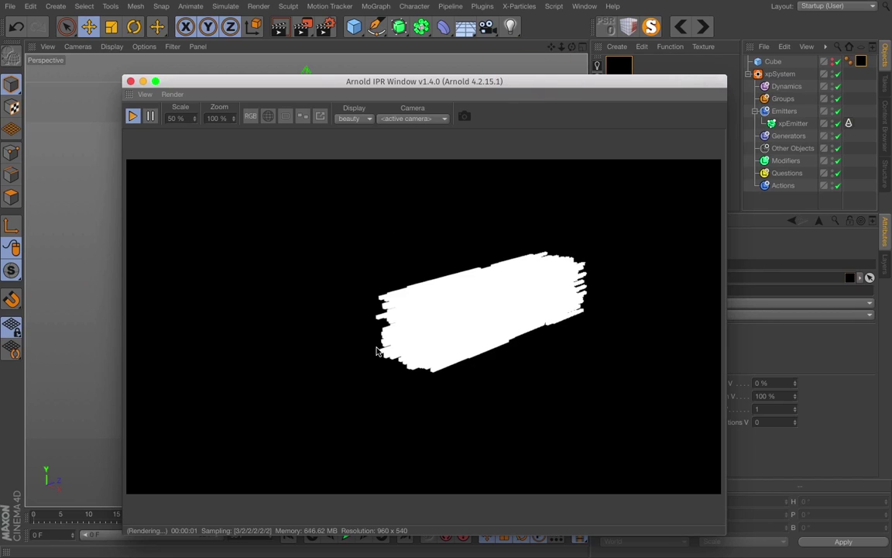
{"action": "left_click_drag", "start_coordinate": [466, 77], "coordinate": [206, 80]}
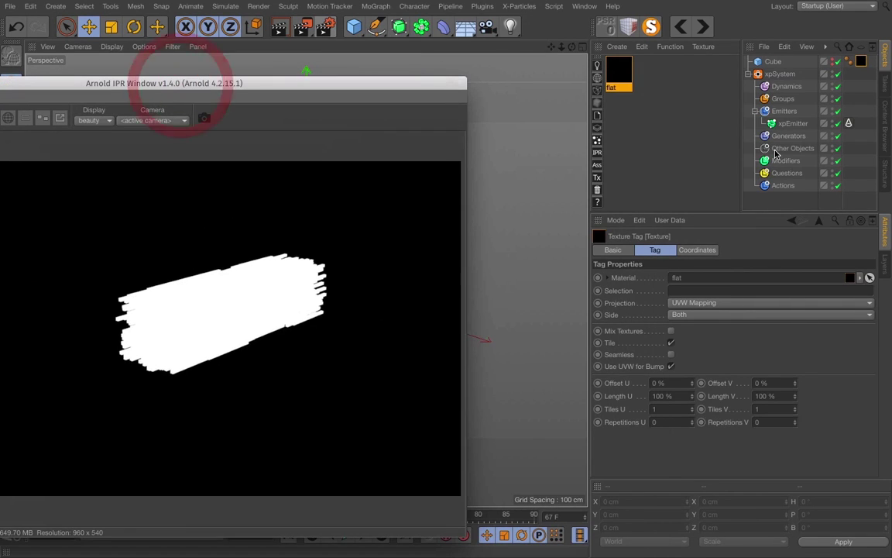
{"action": "left_click", "coordinate": [774, 61]}
{"action": "left_click_drag", "start_coordinate": [383, 85], "coordinate": [568, 17]}
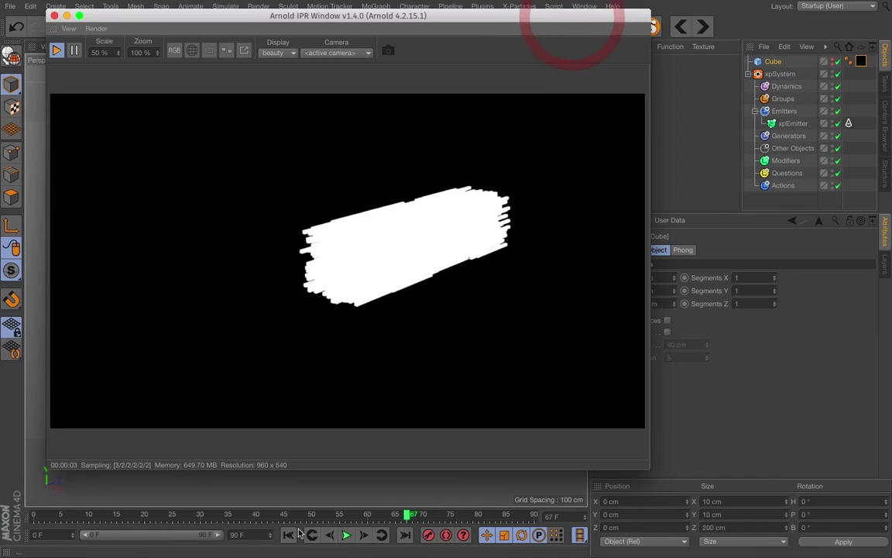
{"action": "left_click", "coordinate": [288, 534]}
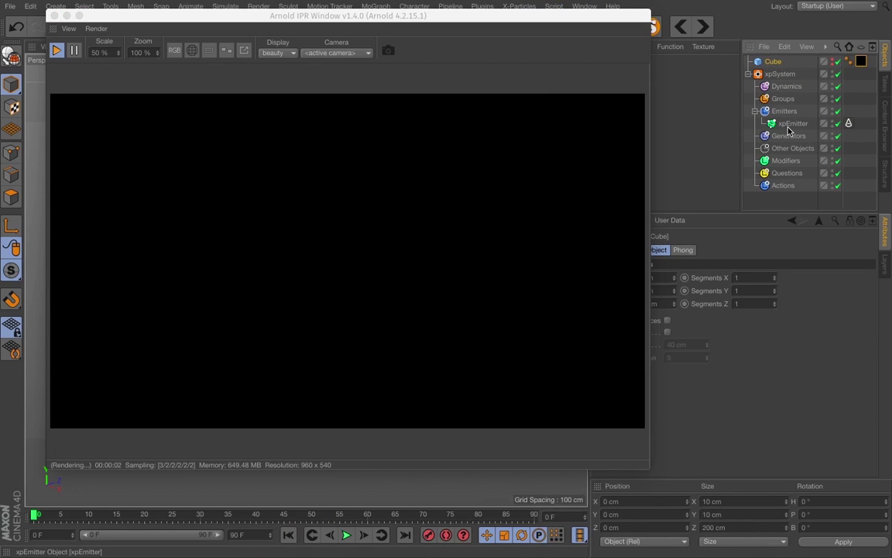
- Add a Turbulence modifier from the xpSystem's Motion Modifiers list
{"action": "left_click", "coordinate": [781, 74]}
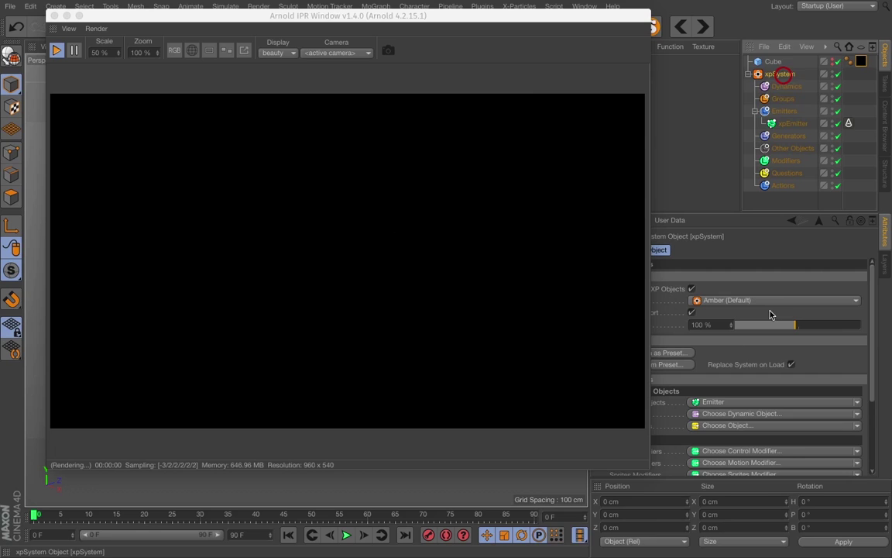
{"action": "left_click_drag", "start_coordinate": [868, 395], "coordinate": [872, 434]}
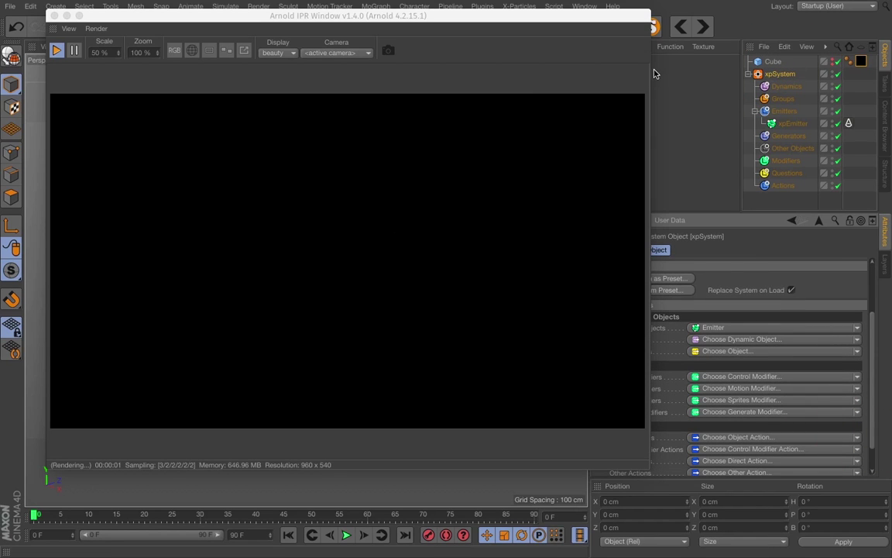
{"action": "left_click_drag", "start_coordinate": [616, 19], "coordinate": [539, 30]}
{"action": "left_click", "coordinate": [856, 388]}
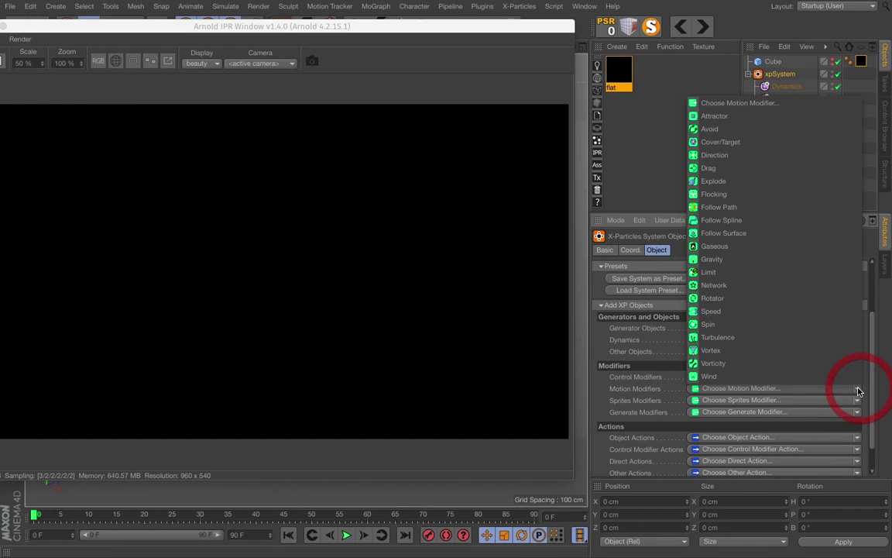
{"action": "left_click", "coordinate": [719, 338]}
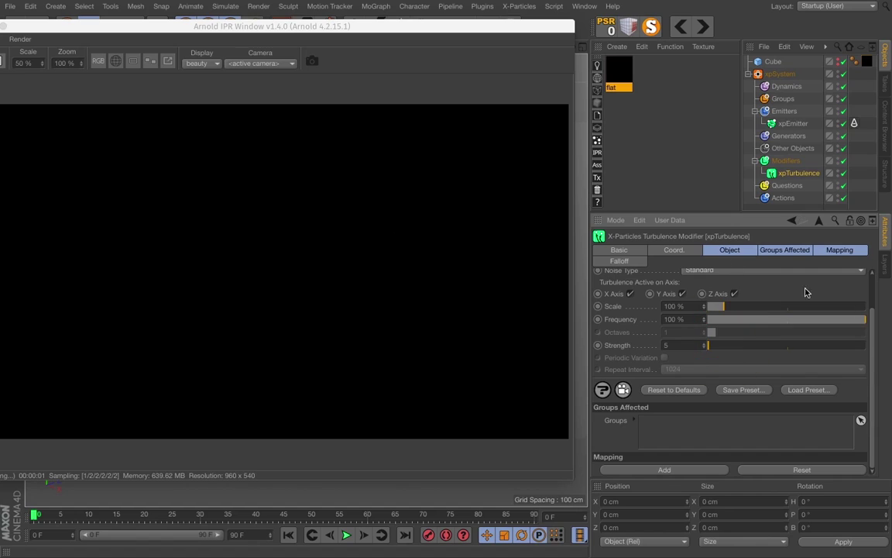
- Set the xpTurbulence Noise Type to Curl
{"action": "left_click_drag", "start_coordinate": [872, 330], "coordinate": [873, 288]}
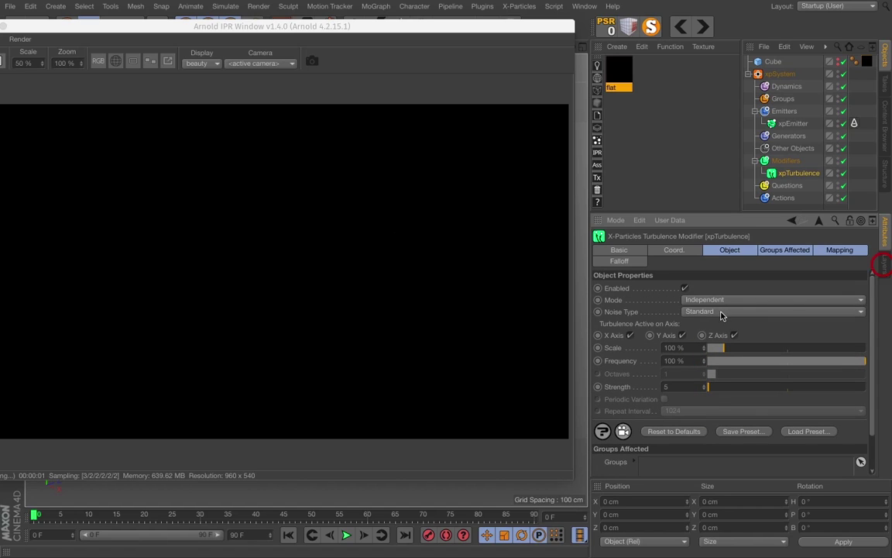
{"action": "left_click", "coordinate": [862, 310]}
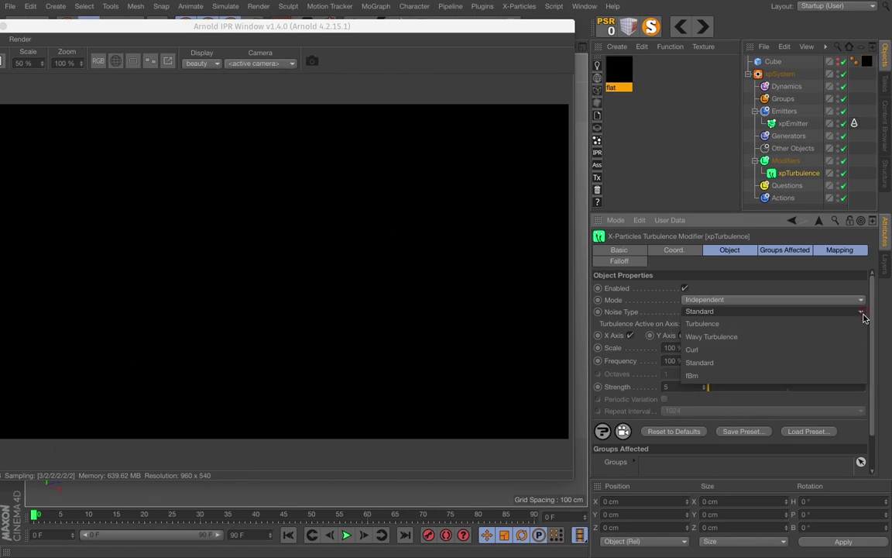
{"action": "left_click", "coordinate": [798, 350]}
- Play the turbulent particle animation and stop it at frame 48
{"action": "left_click_drag", "start_coordinate": [276, 28], "coordinate": [446, 12]}
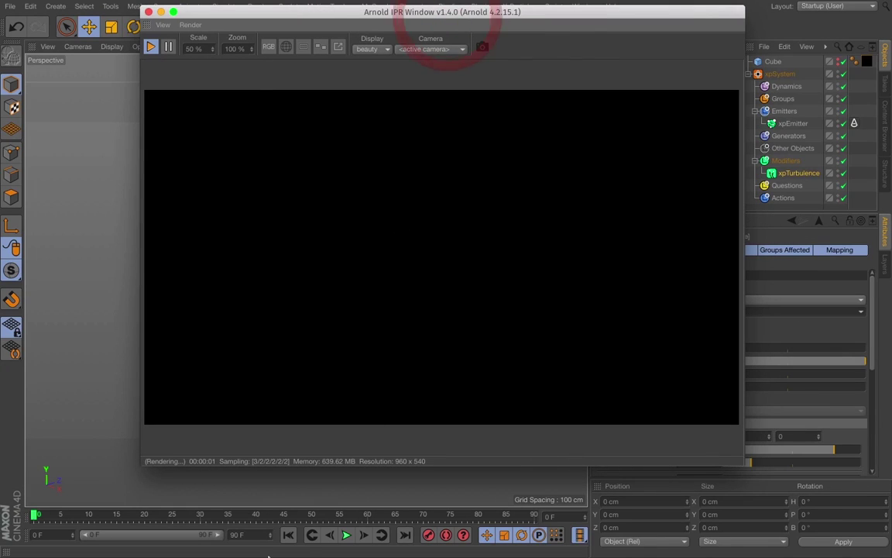
{"action": "left_click", "coordinate": [346, 535]}
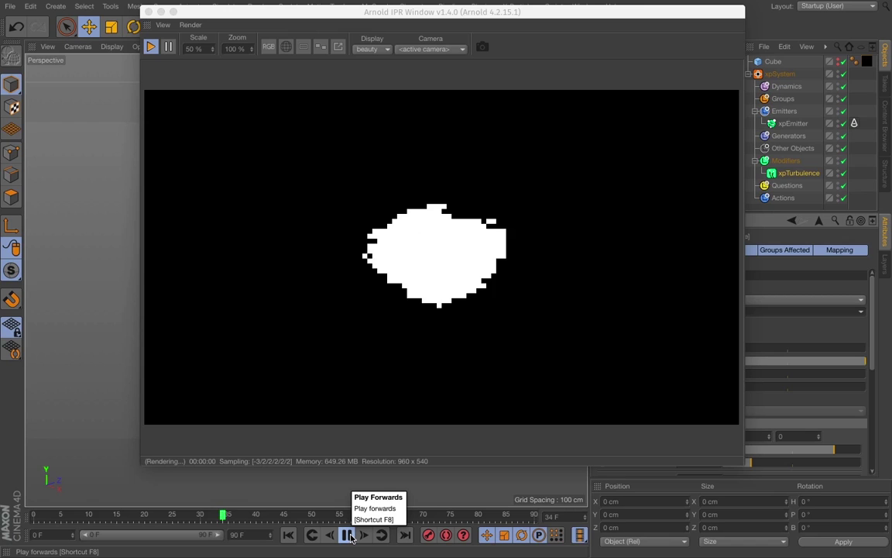
{"action": "left_click", "coordinate": [348, 534]}
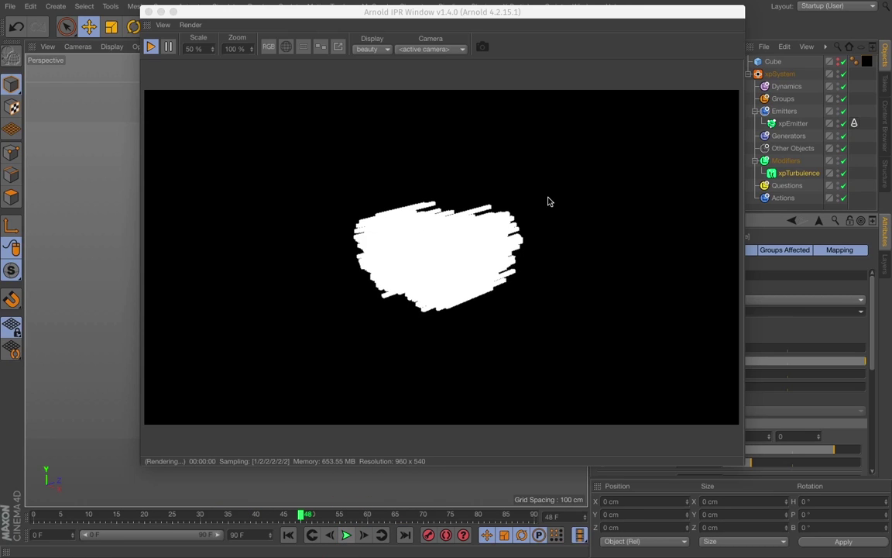
- Lower the xpEmitter's Birthrate to emit fewer particles
{"action": "left_click_drag", "start_coordinate": [588, 20], "coordinate": [418, 31]}
{"action": "left_click", "coordinate": [793, 123]}
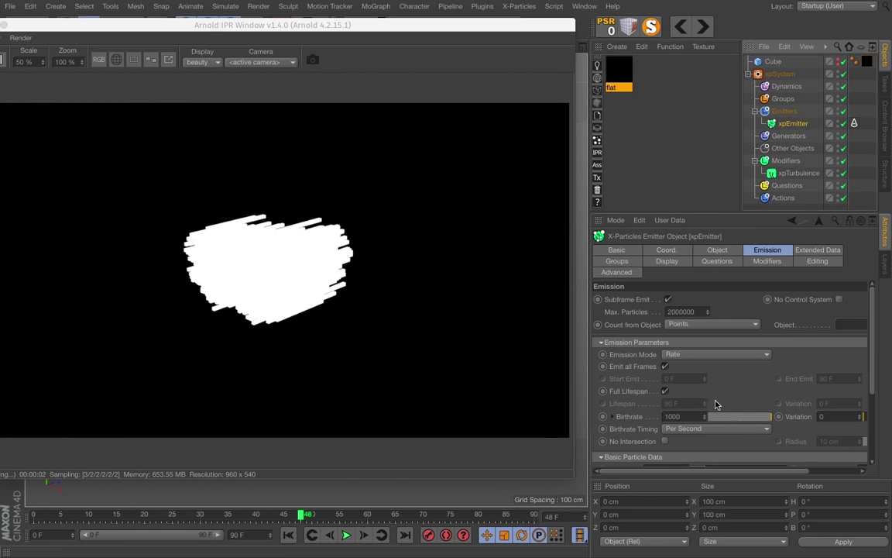
{"action": "left_click", "coordinate": [697, 416]}
{"action": "key", "text": "BackSpace"}
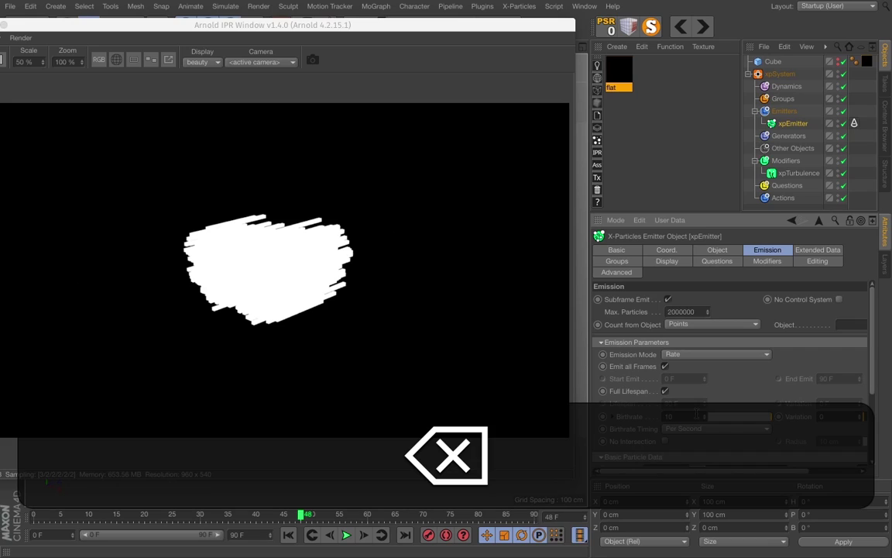
- Replay the animation from frame 0 with fewer particles, then stop it
{"action": "left_click", "coordinate": [290, 534]}
{"action": "left_click", "coordinate": [347, 535]}
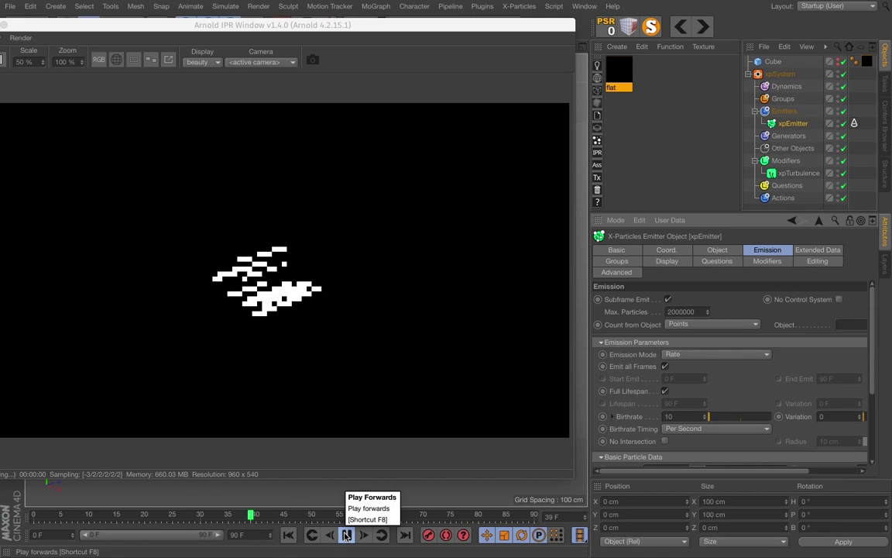
{"action": "left_click", "coordinate": [346, 535]}
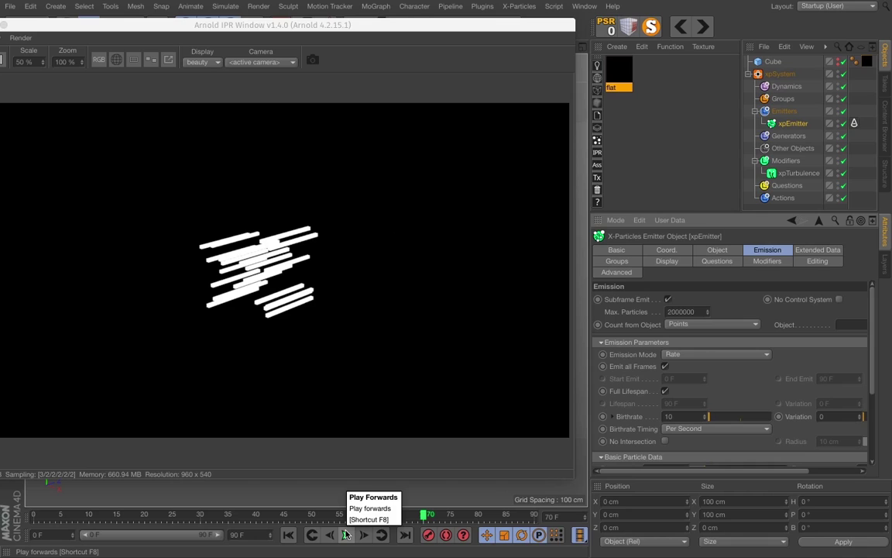
- Enable Use Rotation in the emitter's Extended Data and set Rotation Mode to Tangential
{"action": "left_click", "coordinate": [346, 535]}
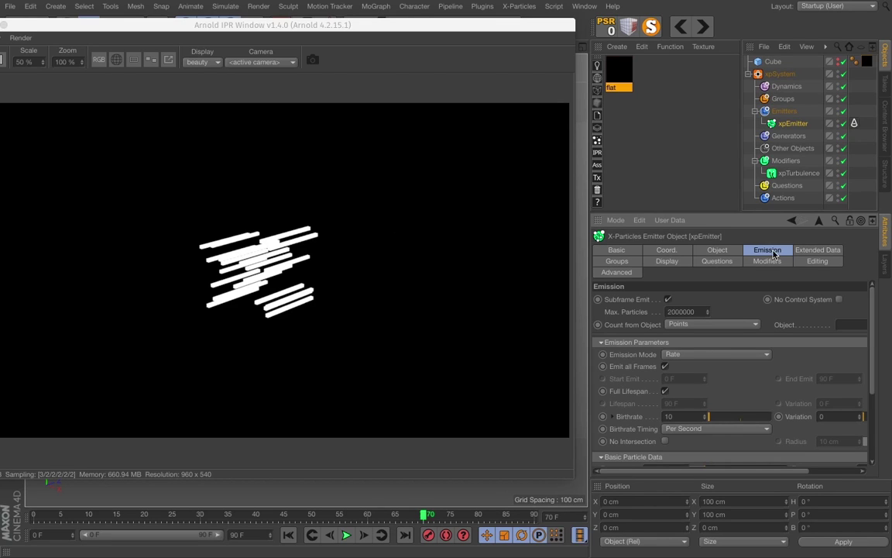
{"action": "left_click", "coordinate": [806, 251]}
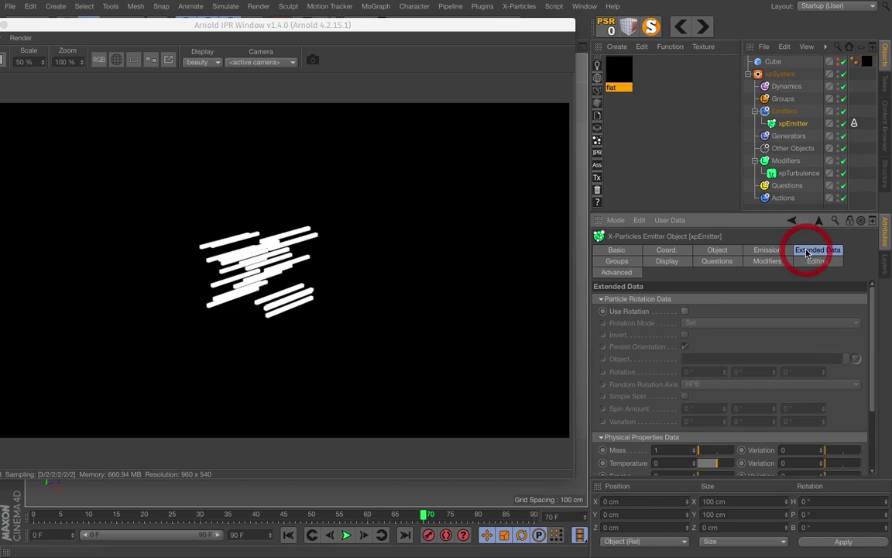
{"action": "left_click", "coordinate": [685, 312]}
{"action": "left_click", "coordinate": [689, 322]}
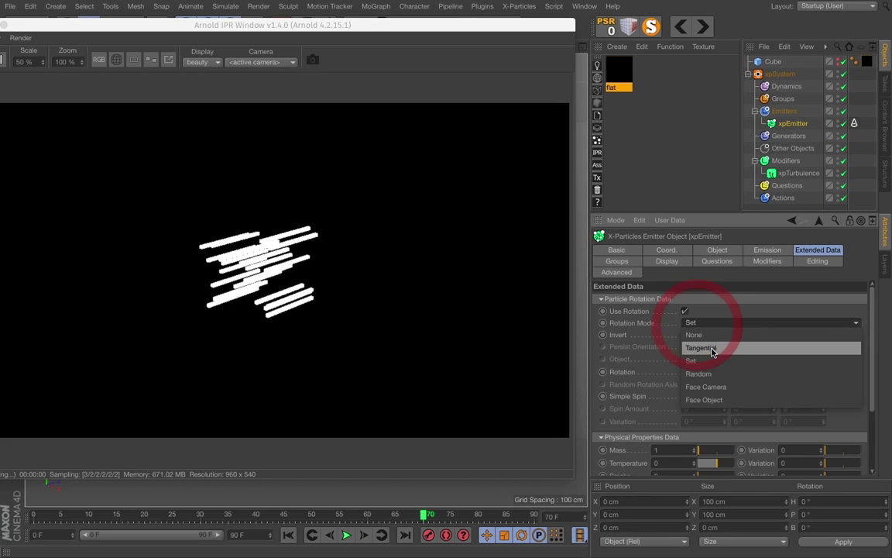
{"action": "left_click", "coordinate": [715, 352]}
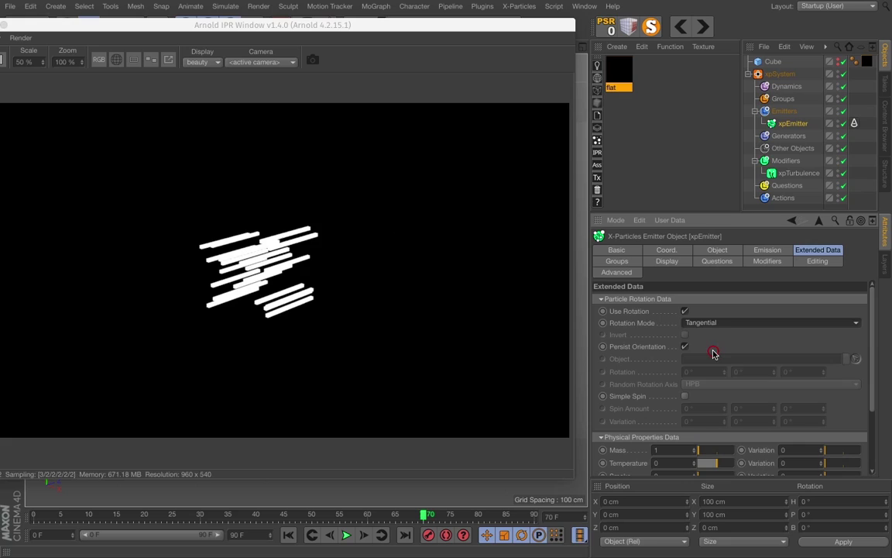
- Replay the animation from the first frame, stop it, then stop the Arnold IPR render
{"action": "key", "text": "shift+f"}
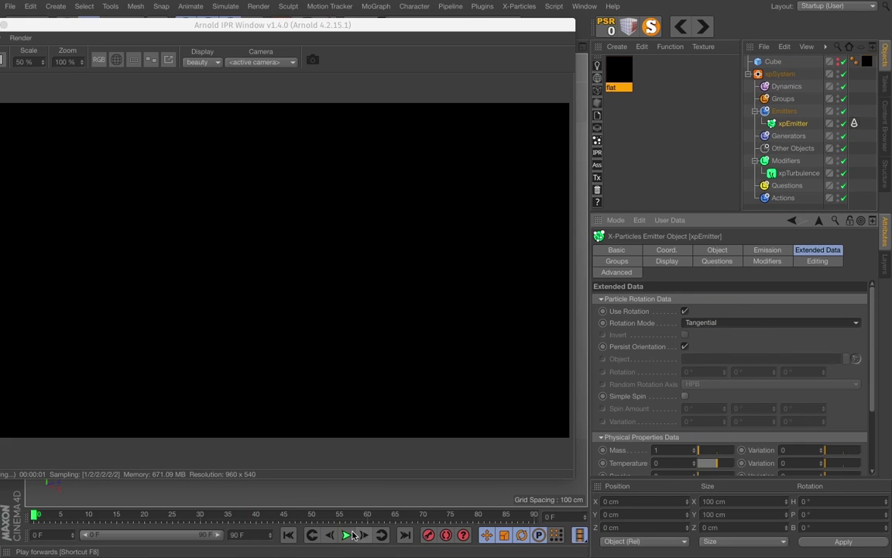
{"action": "left_click", "coordinate": [348, 535]}
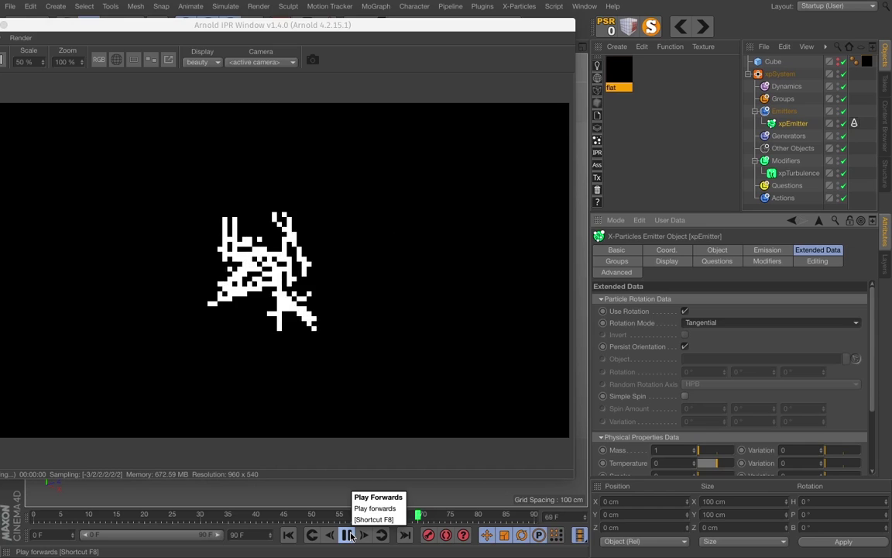
{"action": "left_click", "coordinate": [349, 535]}
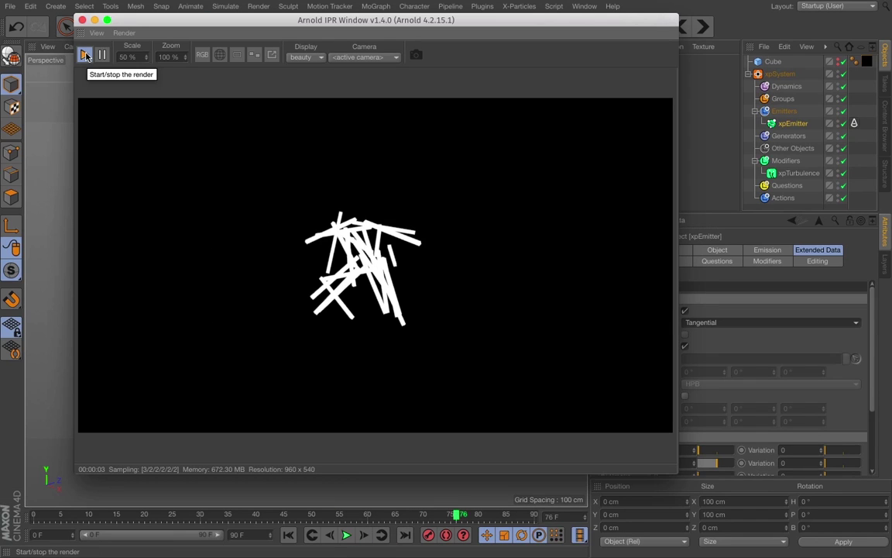
{"action": "left_click", "coordinate": [85, 55]}
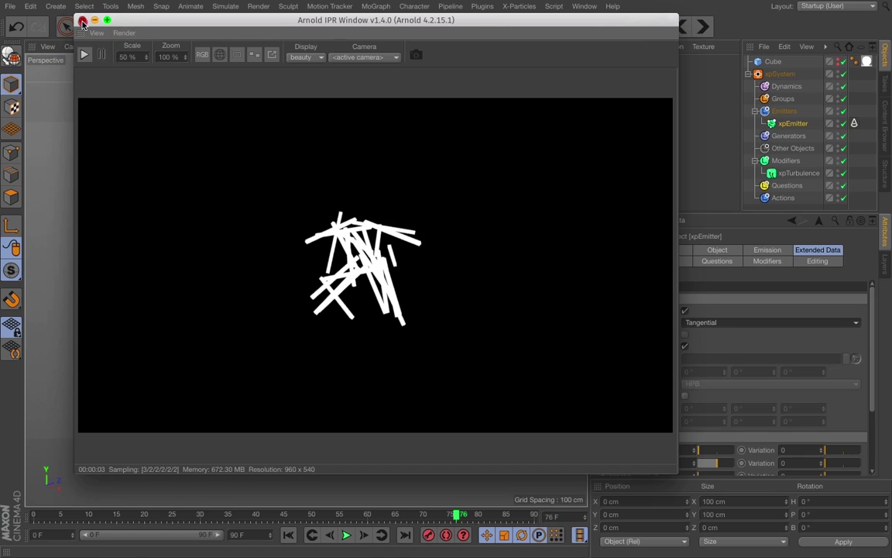
- Close the Arnold IPR preview, unhide the Cube and make it an editable polygon object
{"action": "left_click", "coordinate": [82, 21]}
{"action": "left_click", "coordinate": [772, 61]}
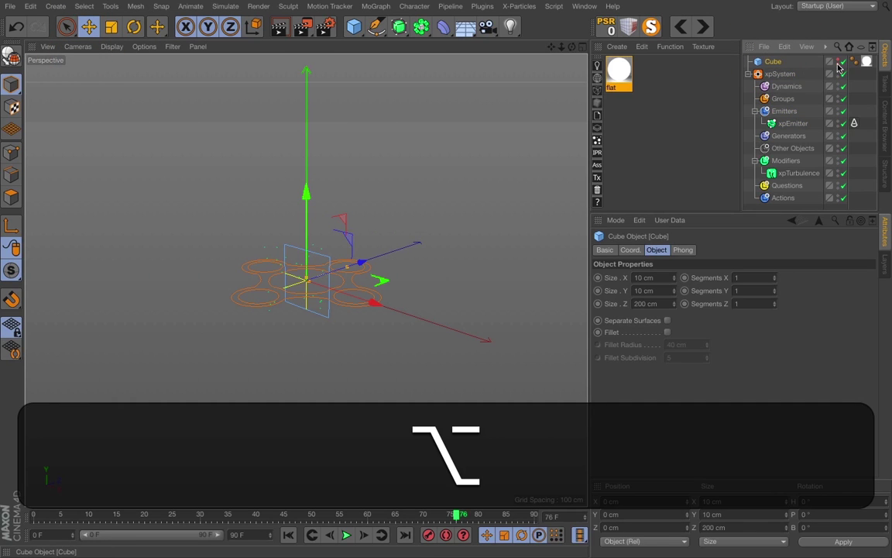
{"action": "left_click", "coordinate": [839, 65], "text": "alt"}
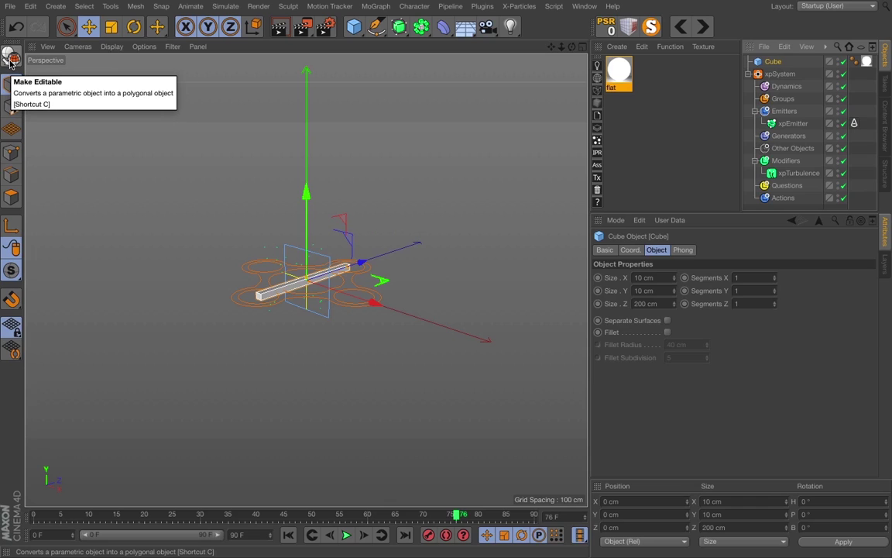
{"action": "left_click", "coordinate": [10, 59]}
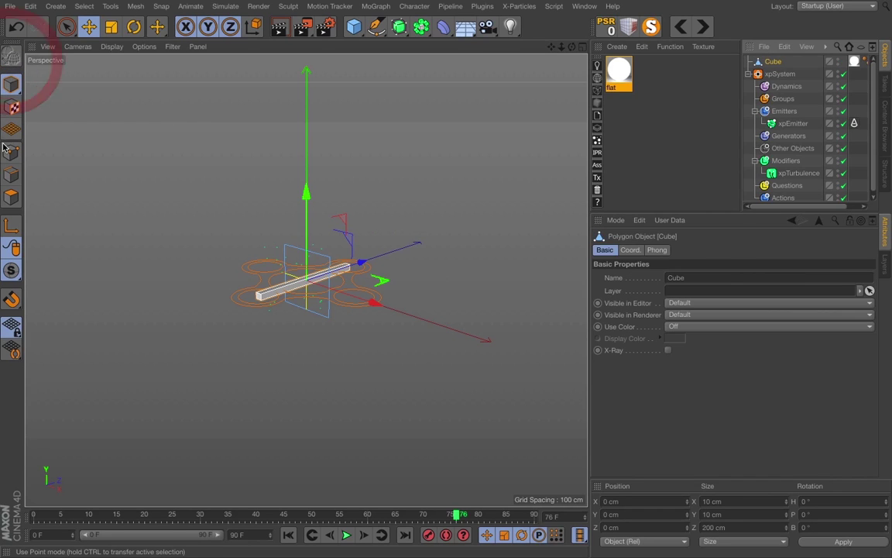
- Select all the cube's points and move them to Z -100 cm
{"action": "left_click", "coordinate": [65, 26]}
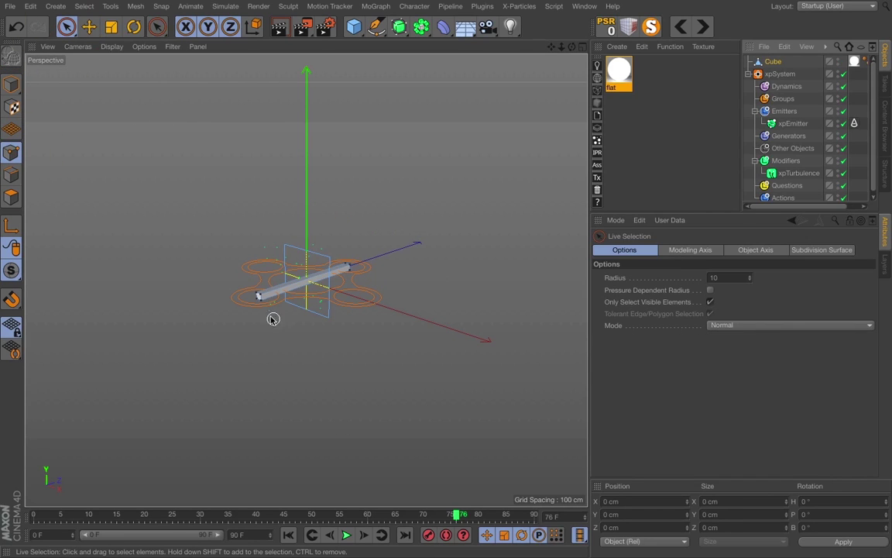
{"action": "key", "text": "super+a"}
{"action": "left_click_drag", "start_coordinate": [362, 261], "coordinate": [362, 349]}
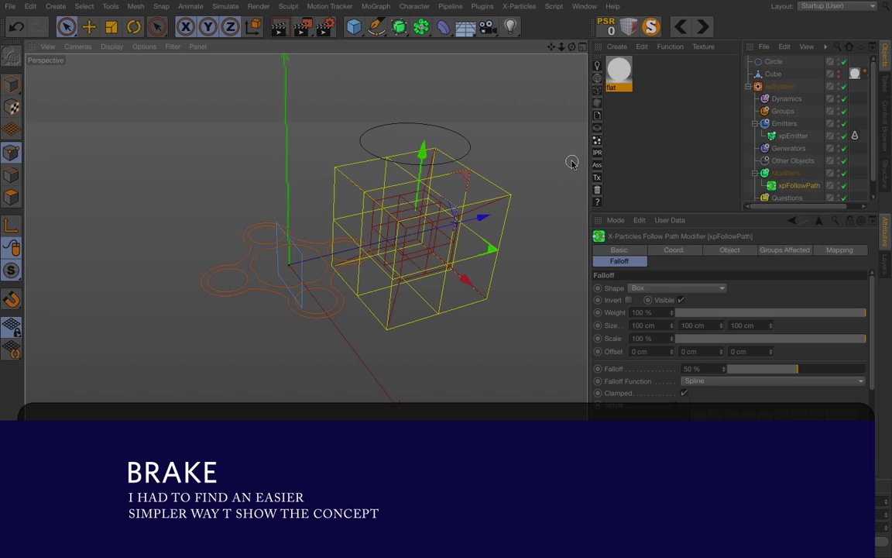
- Inspect the Cube, Circle and xpFollowPath objects, then play the animation up to frame 57
{"action": "key", "text": "shift"}
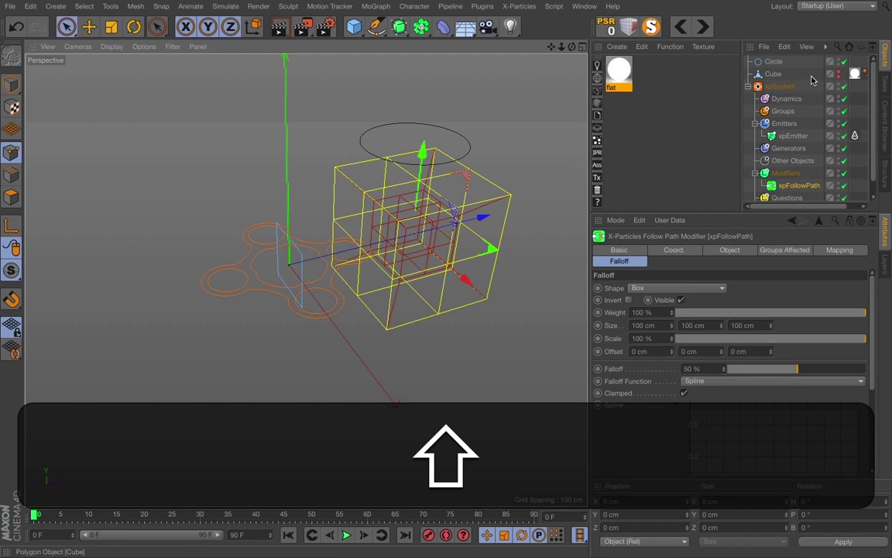
{"action": "left_click", "coordinate": [838, 75]}
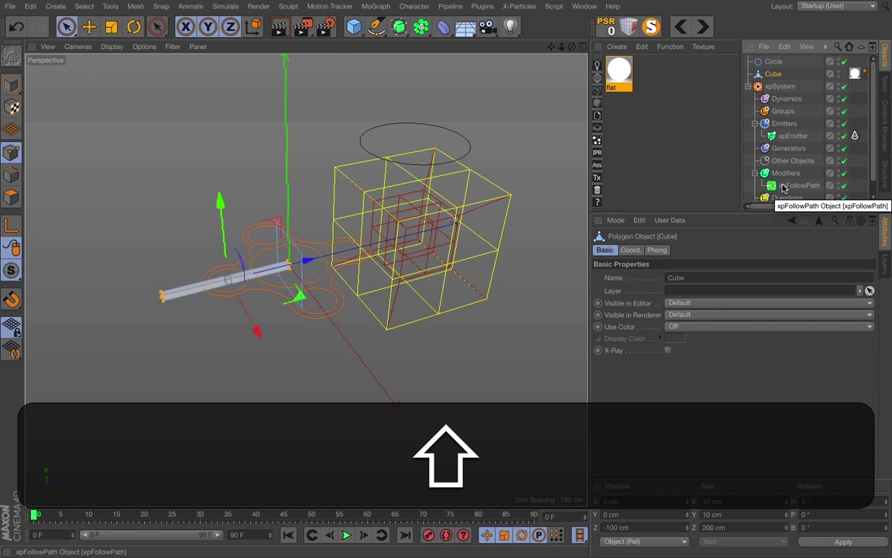
{"action": "left_click", "coordinate": [766, 61]}
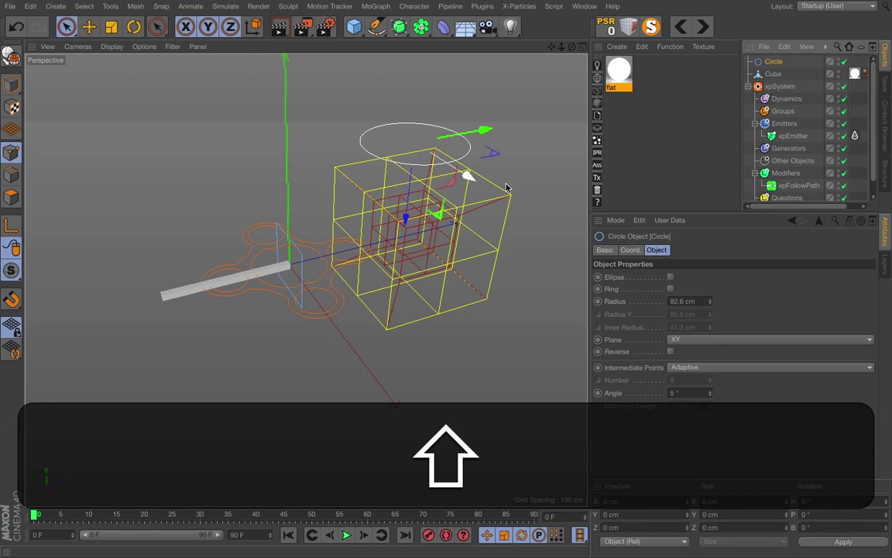
{"action": "left_click", "coordinate": [798, 186]}
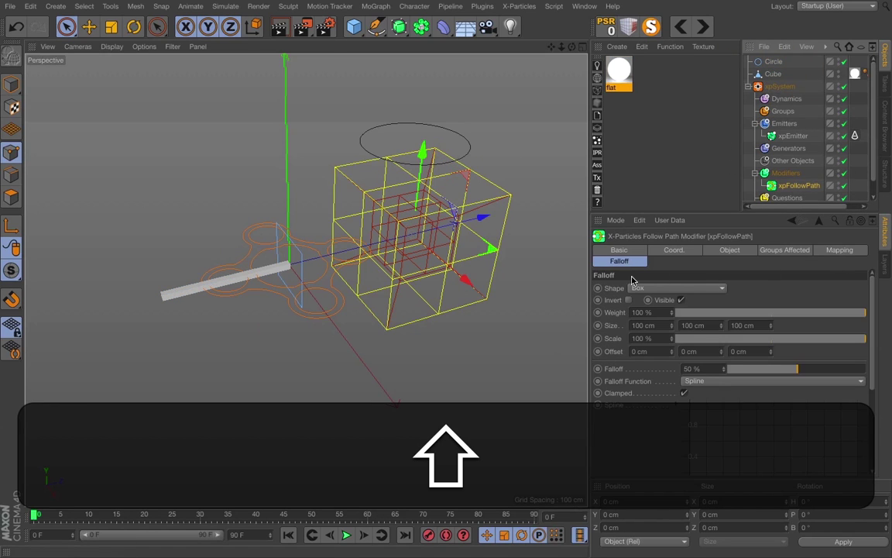
{"action": "left_click", "coordinate": [346, 535]}
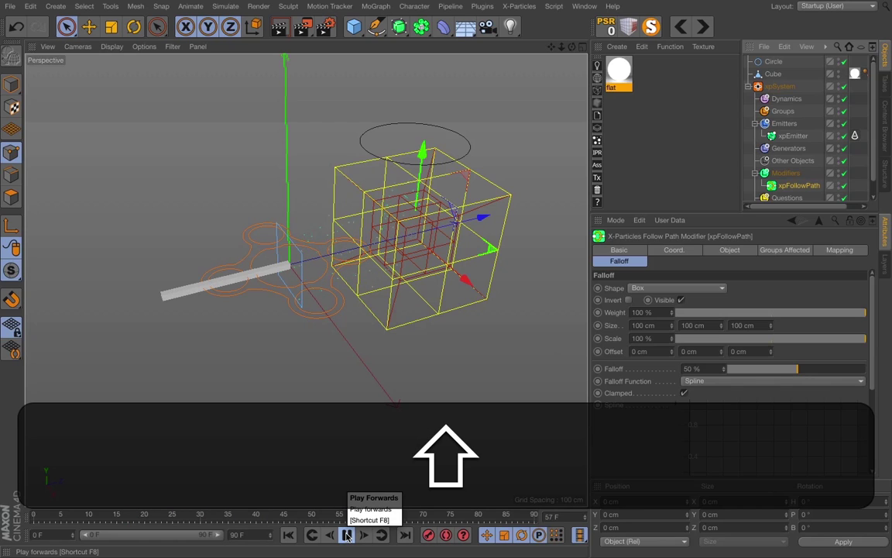
{"action": "left_click", "coordinate": [346, 534]}
{"action": "left_click", "coordinate": [585, 6]}
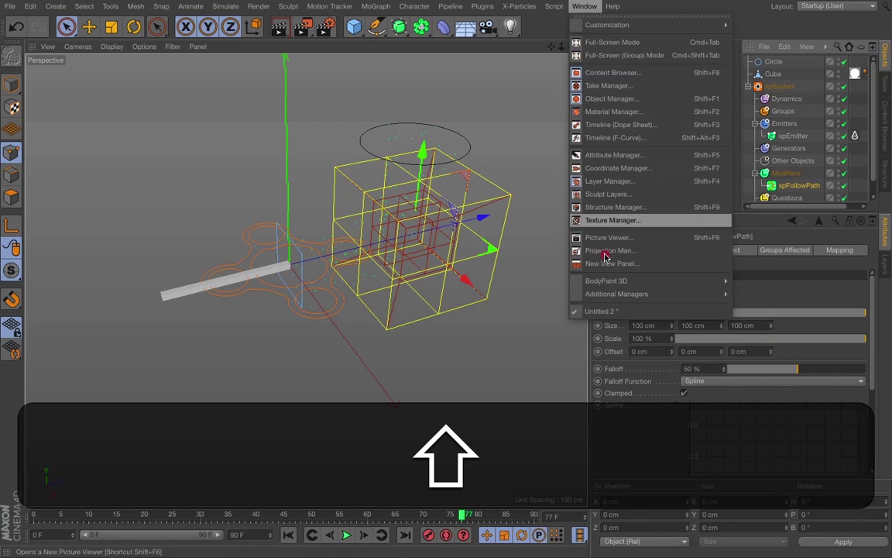
{"action": "left_click", "coordinate": [609, 237]}
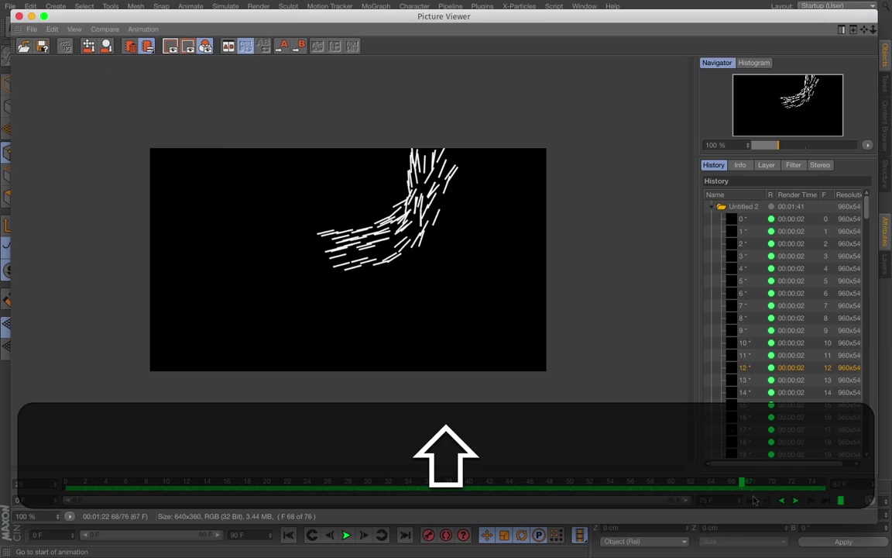
{"action": "left_click", "coordinate": [755, 501]}
{"action": "left_click", "coordinate": [795, 500]}
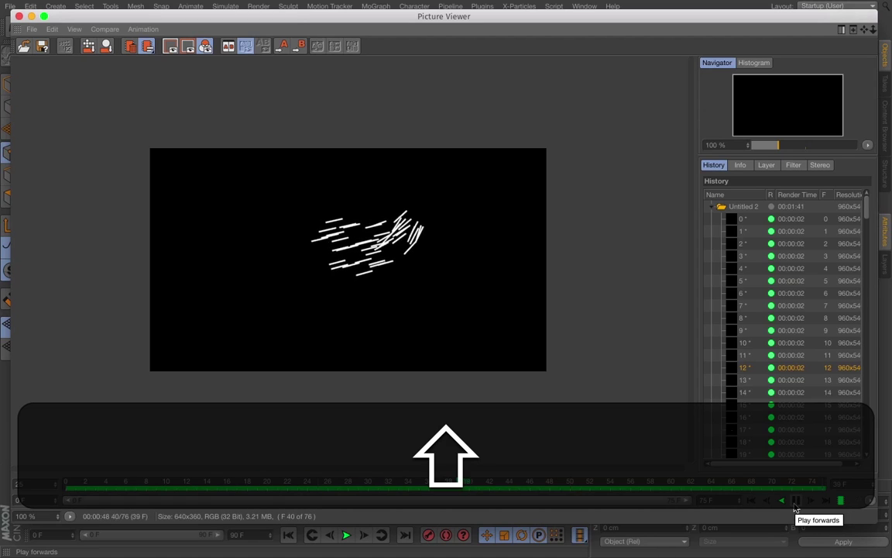
{"action": "left_click", "coordinate": [795, 502]}
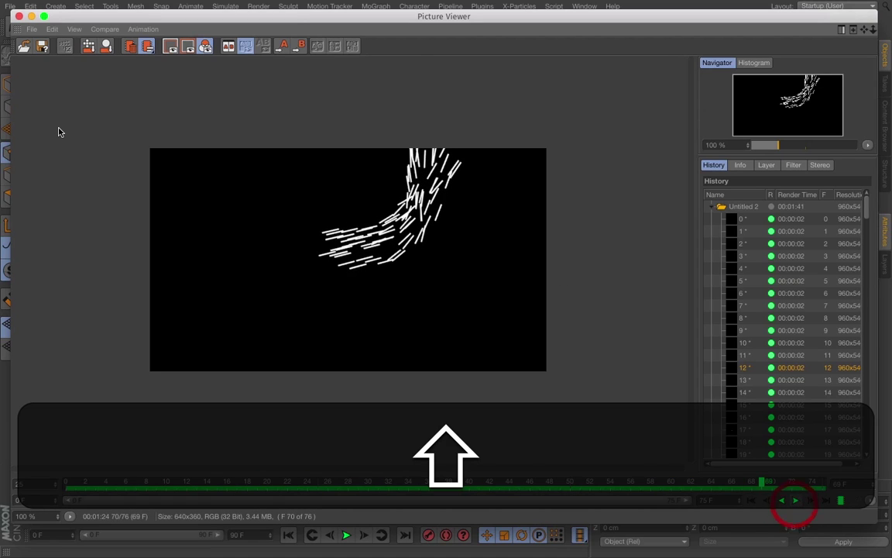
{"action": "left_click", "coordinate": [17, 16]}
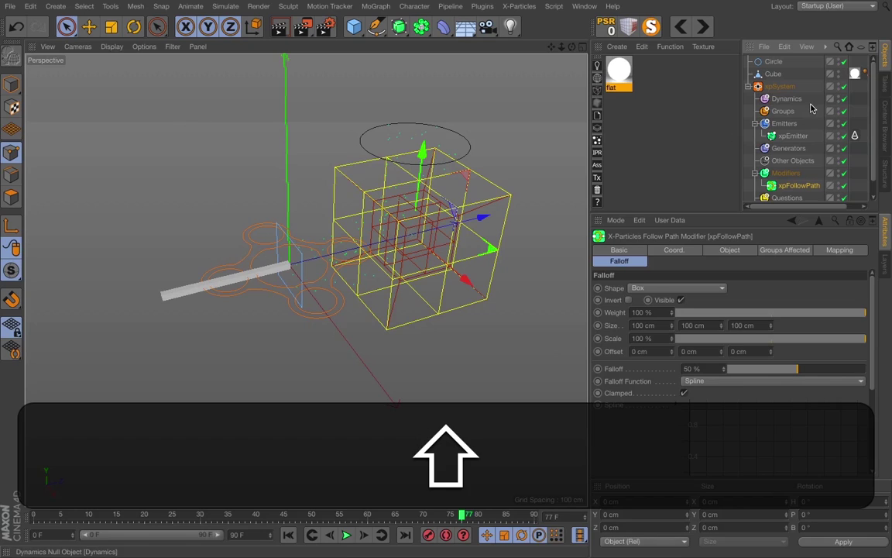
- Hide the Cube in viewport and render, and select the xpEmitter
{"action": "left_click", "coordinate": [839, 76], "text": "alt+shift"}
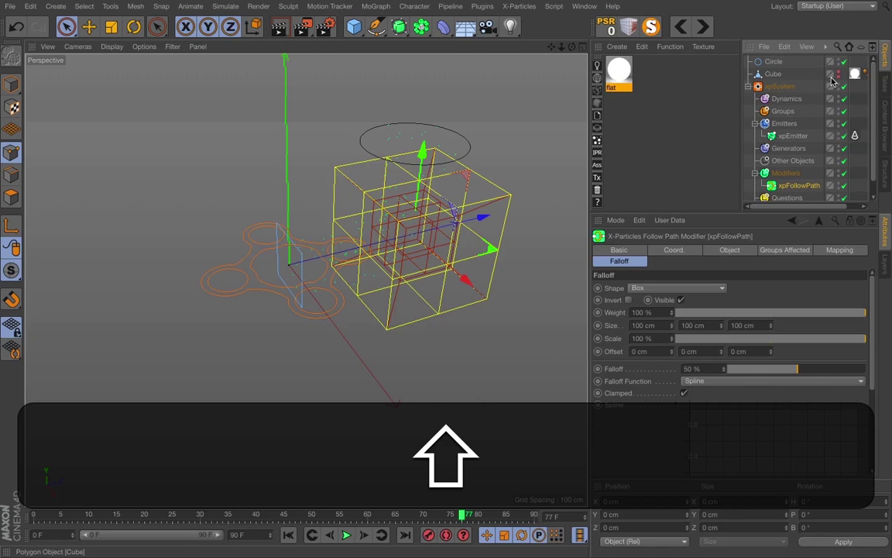
{"action": "left_click", "coordinate": [793, 136]}
{"action": "left_click", "coordinate": [660, 63]}
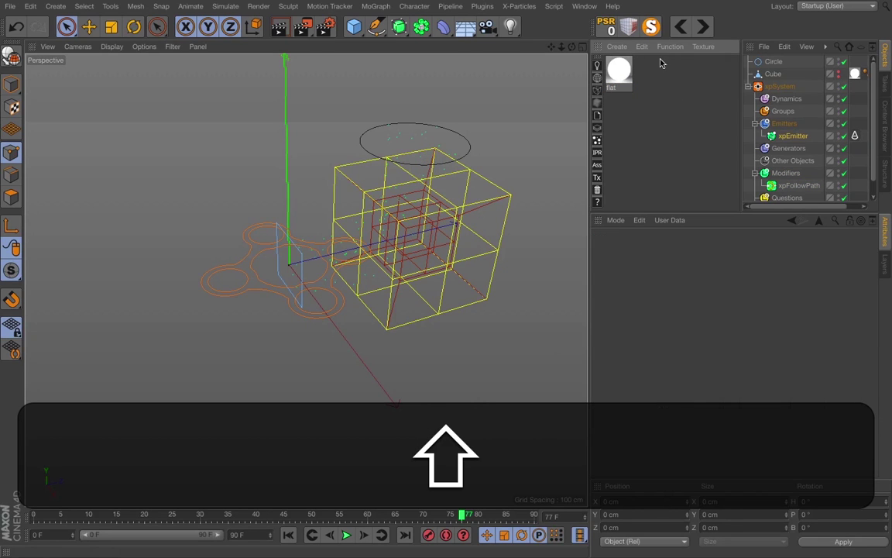
- Create a new X-Particles material, then select the flat material to show its Arnold settings
{"action": "left_click", "coordinate": [621, 48]}
{"action": "mouse_move", "coordinate": [630, 78]}
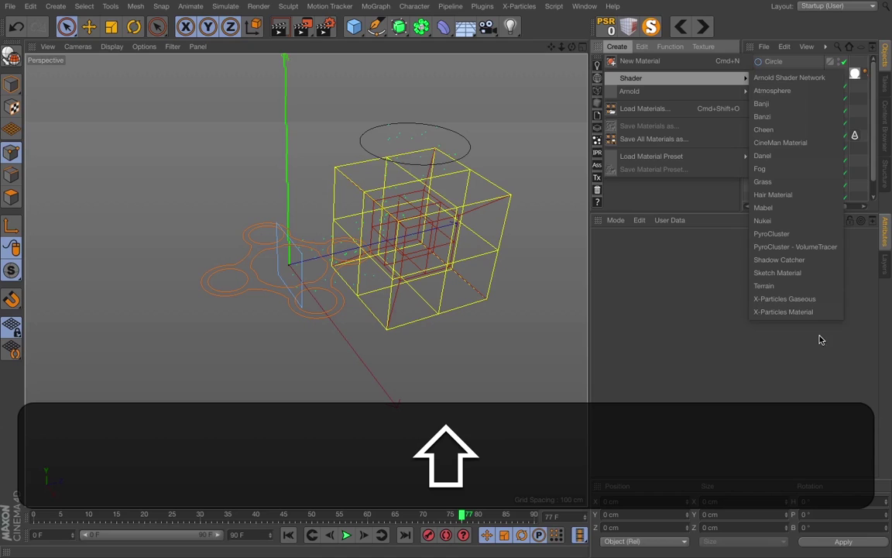
{"action": "left_click", "coordinate": [795, 318]}
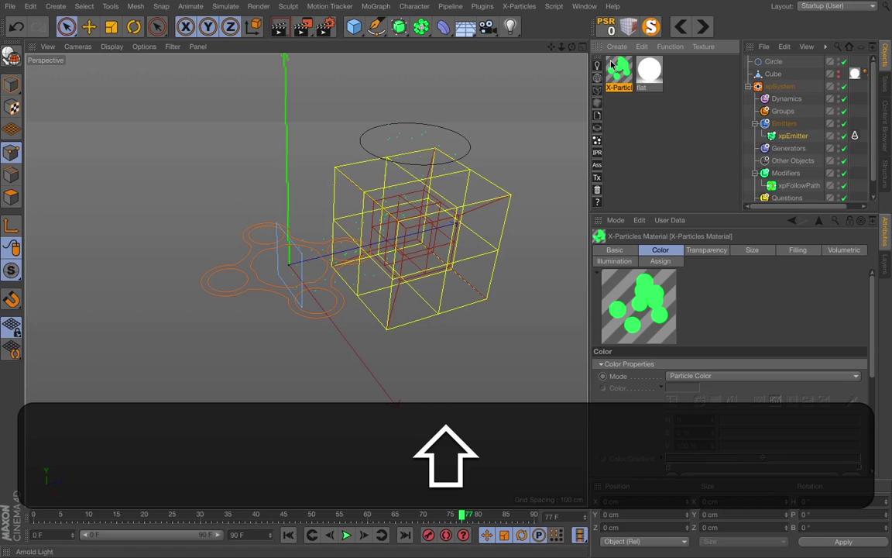
{"action": "left_click", "coordinate": [647, 71]}
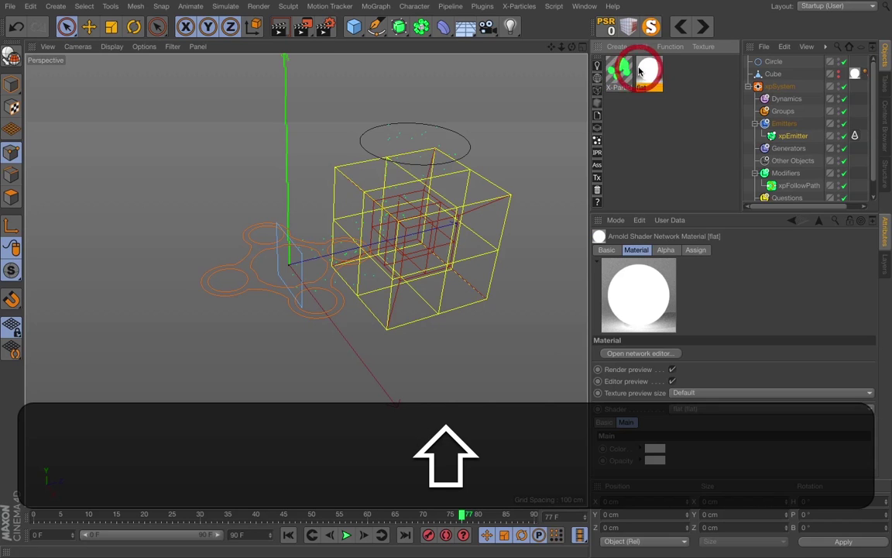
- In the flat material's shader network, add an 'XP' xparticles node to Beauty and delete the flat node
{"action": "left_click", "coordinate": [642, 354]}
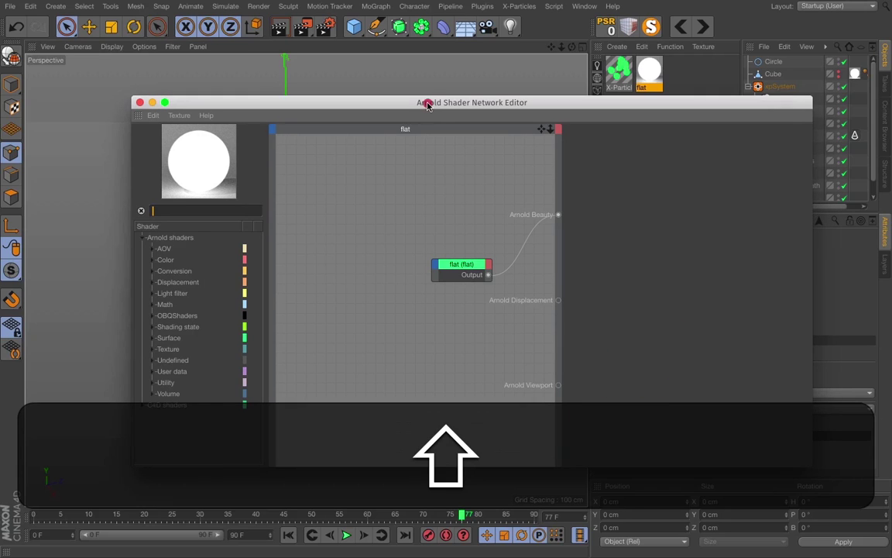
{"action": "left_click_drag", "start_coordinate": [432, 108], "coordinate": [409, 105]}
{"action": "type", "text": "XP"}
{"action": "left_click_drag", "start_coordinate": [171, 278], "coordinate": [538, 216]}
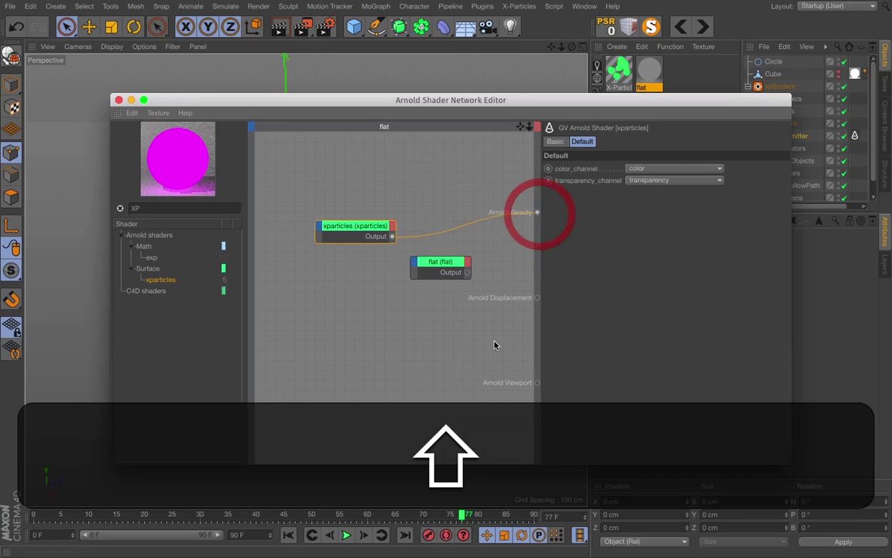
{"action": "left_click", "coordinate": [445, 264]}
{"action": "key", "text": "shift+BackSpace"}
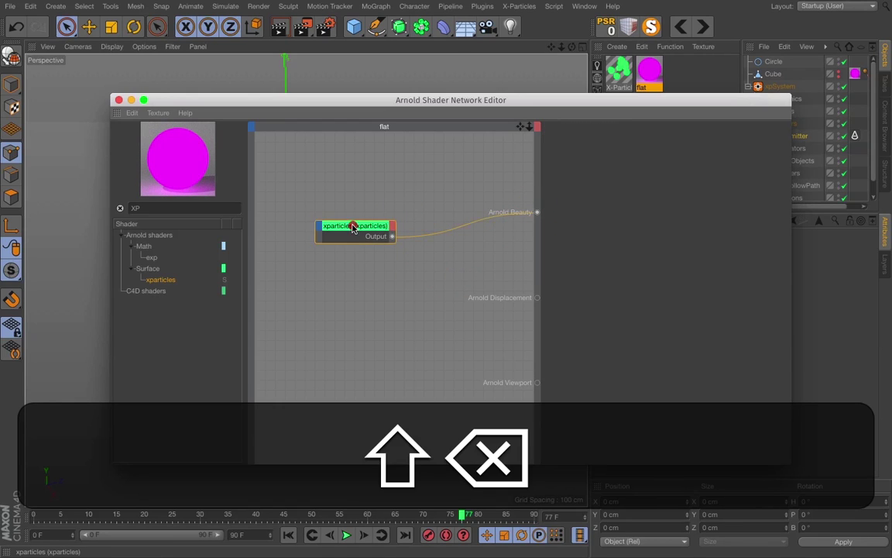
{"action": "left_click", "coordinate": [353, 225], "text": "shift"}
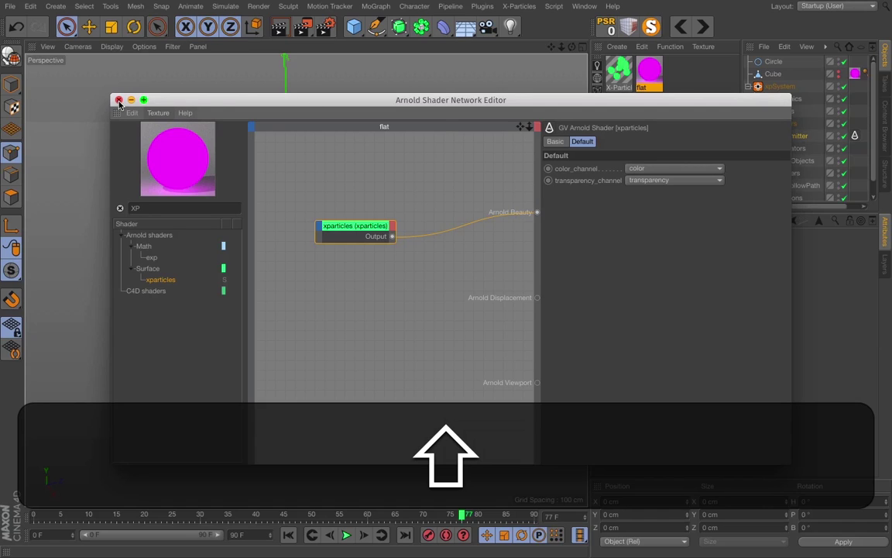
- Apply the X-Particles material to the xpEmitter
{"action": "left_click", "coordinate": [620, 74]}
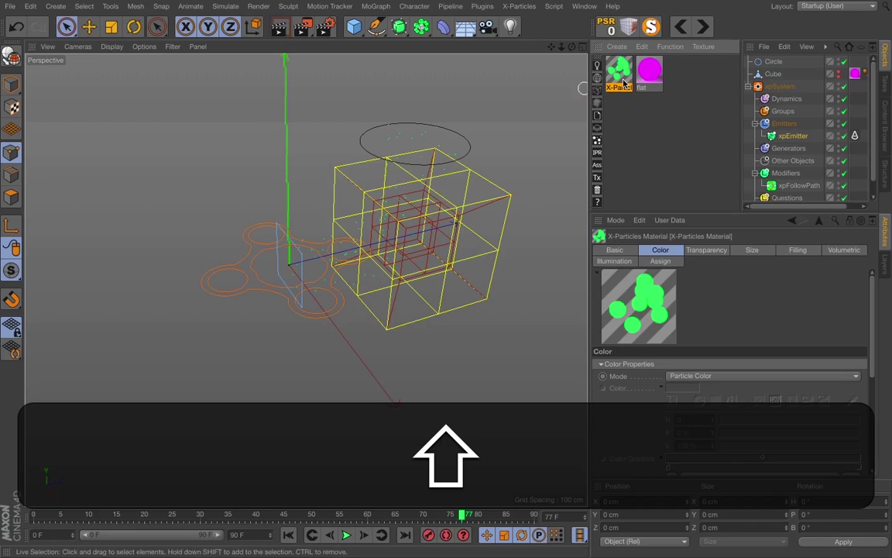
{"action": "left_click_drag", "start_coordinate": [620, 74], "coordinate": [629, 89]}
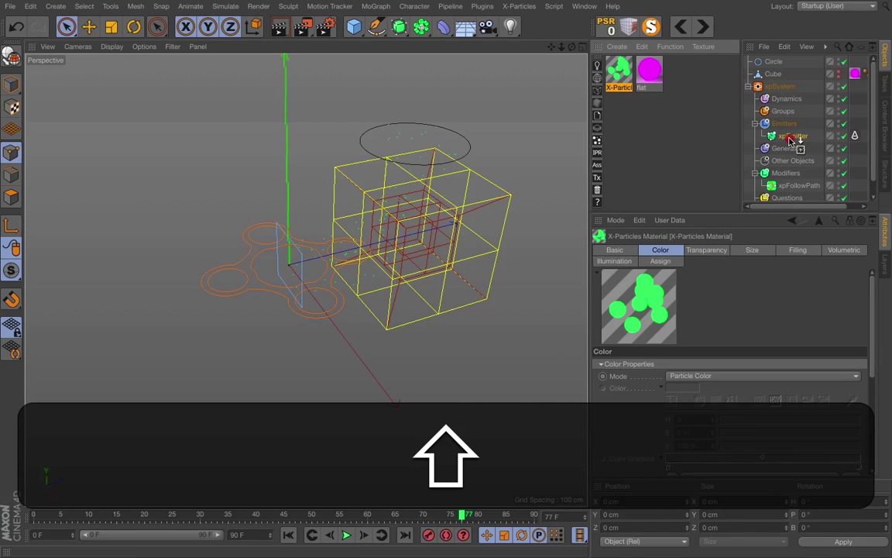
{"action": "left_click_drag", "start_coordinate": [791, 138], "coordinate": [792, 136]}
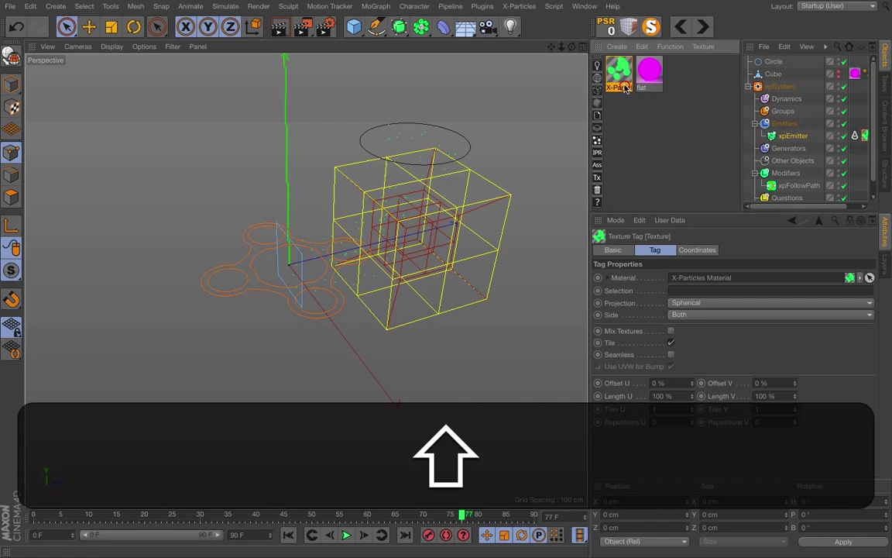
- Colour particles by the Life modifier with a blue 0–150 F gradient, then replay from frame 0 to 82
{"action": "left_click_drag", "start_coordinate": [873, 342], "coordinate": [889, 433]}
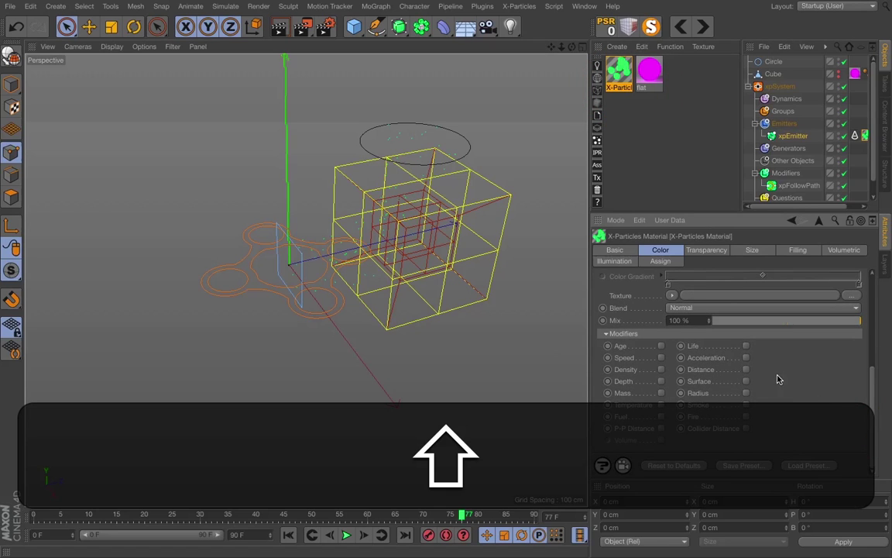
{"action": "left_click", "coordinate": [748, 348]}
{"action": "left_click_drag", "start_coordinate": [873, 380], "coordinate": [883, 299]}
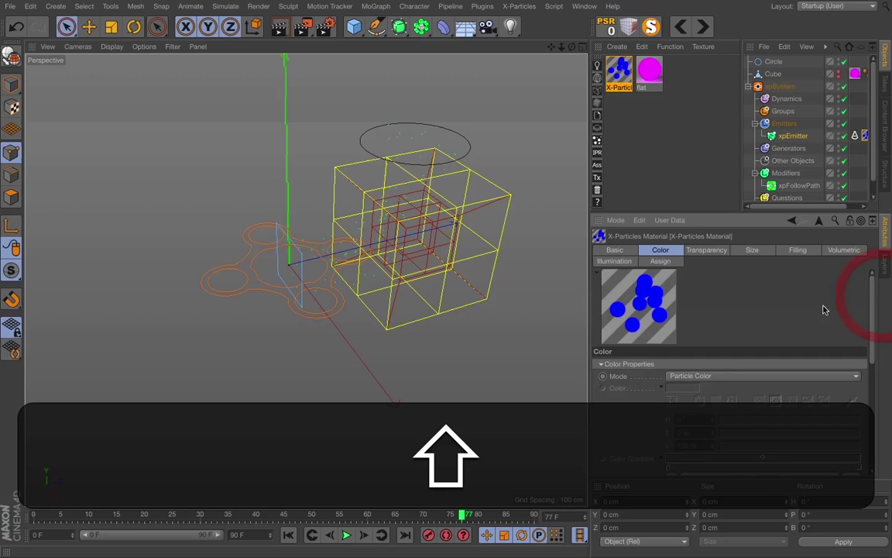
{"action": "left_click_drag", "start_coordinate": [881, 372], "coordinate": [877, 423]}
{"action": "left_click_drag", "start_coordinate": [871, 375], "coordinate": [879, 419]}
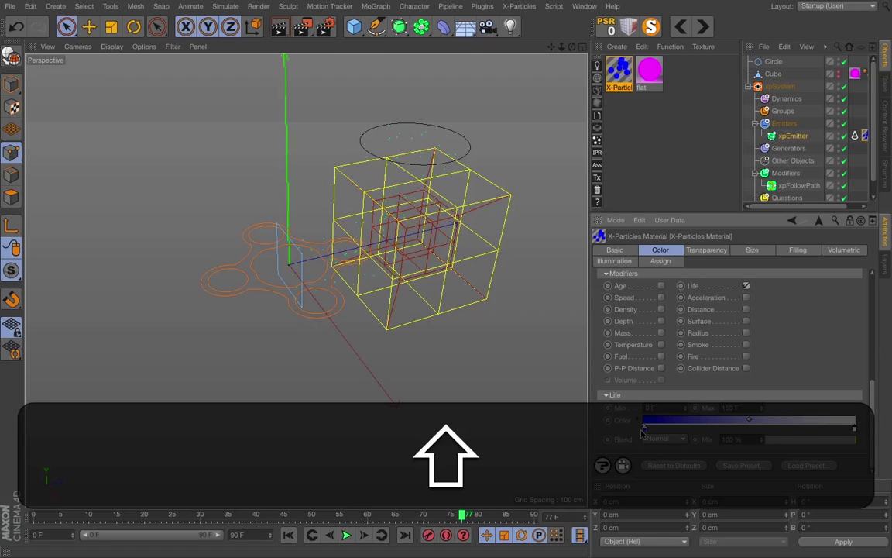
{"action": "left_click", "coordinate": [288, 535]}
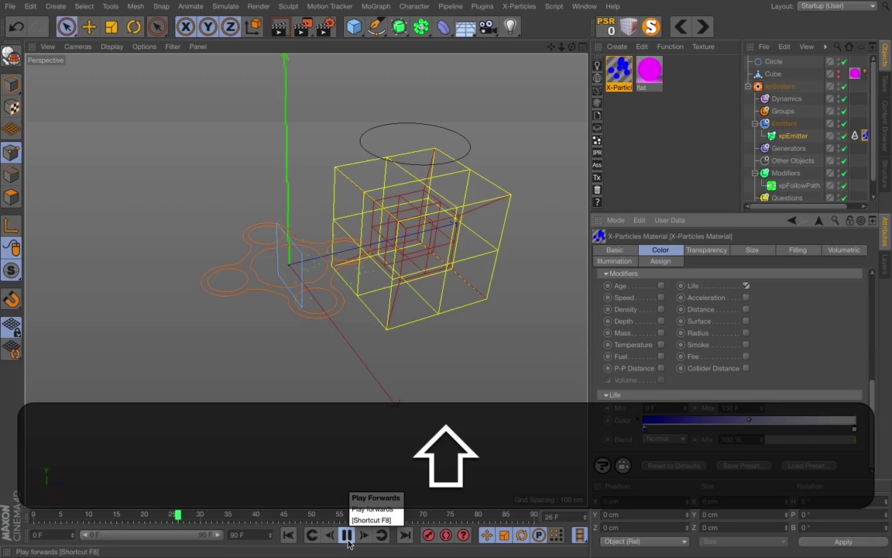
{"action": "left_click", "coordinate": [348, 542]}
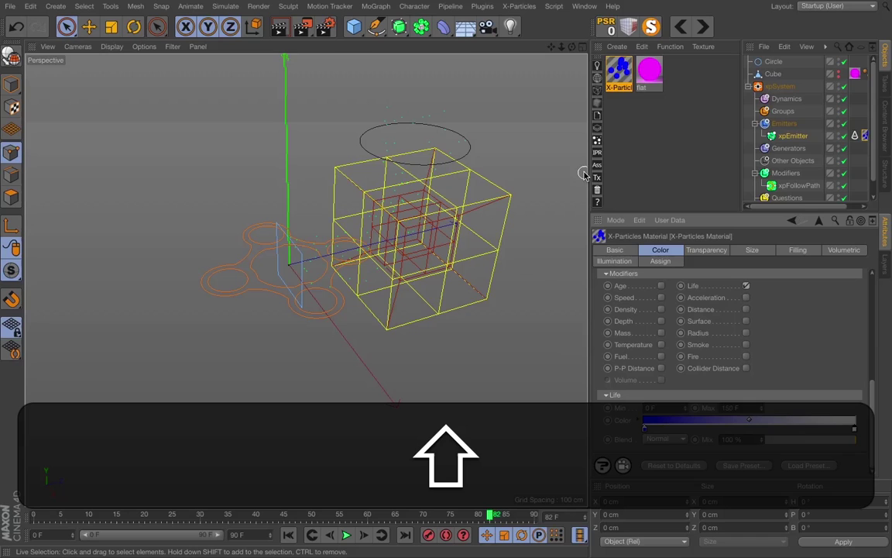
- Start an Arnold IPR render and move the Life gradient stop to the right end for a blue-to-white fade
{"action": "left_click", "coordinate": [597, 154]}
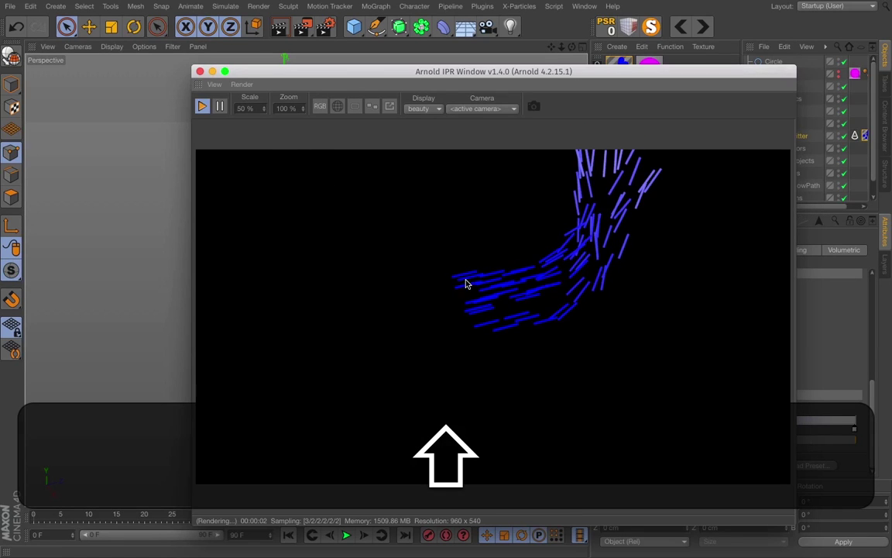
{"action": "left_click_drag", "start_coordinate": [643, 73], "coordinate": [453, 58]}
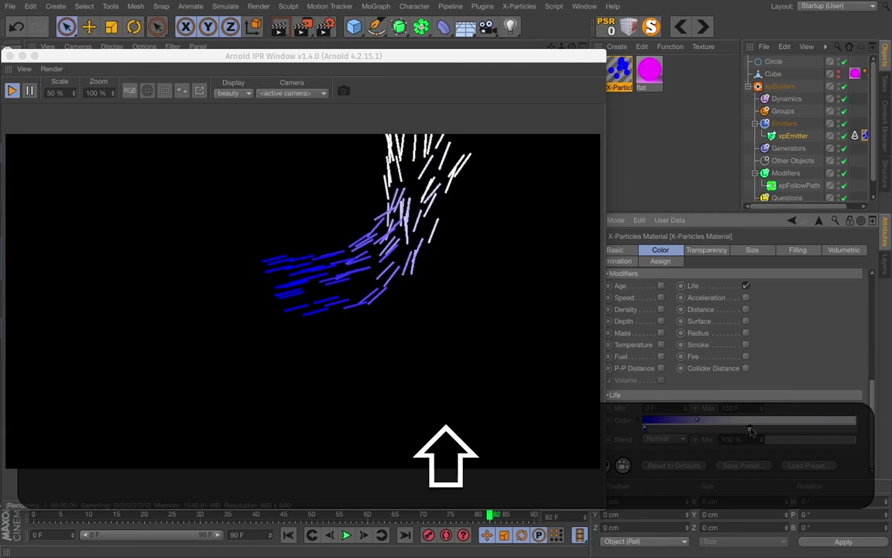
{"action": "left_click_drag", "start_coordinate": [750, 431], "coordinate": [856, 432]}
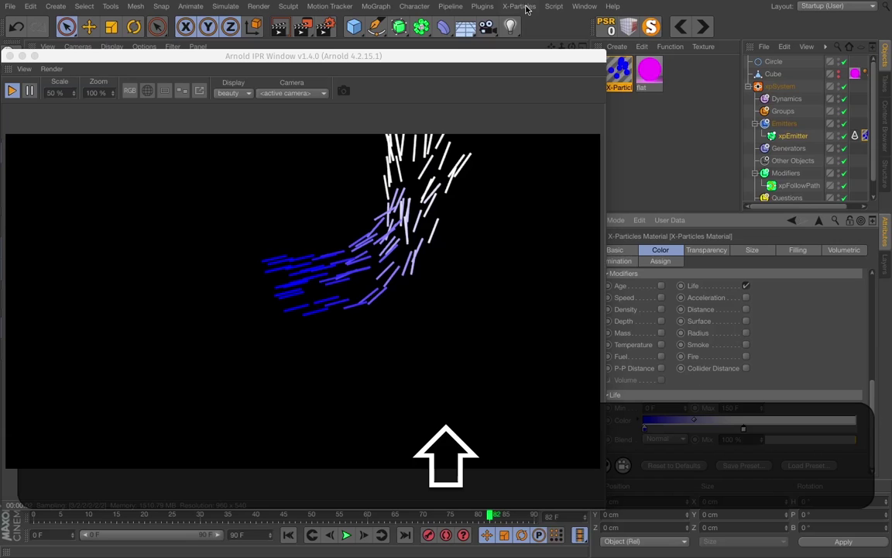
{"action": "left_click_drag", "start_coordinate": [444, 48], "coordinate": [609, 59]}
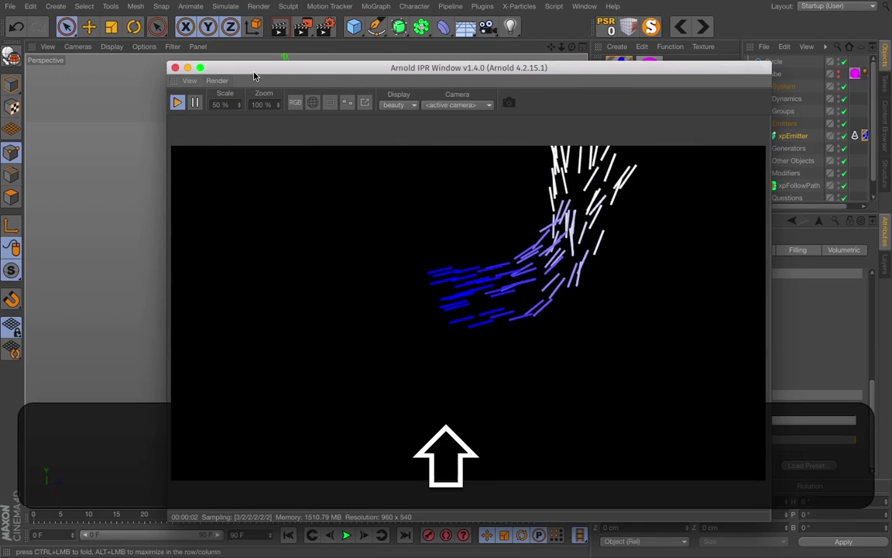
{"action": "left_click_drag", "start_coordinate": [221, 68], "coordinate": [104, 338]}
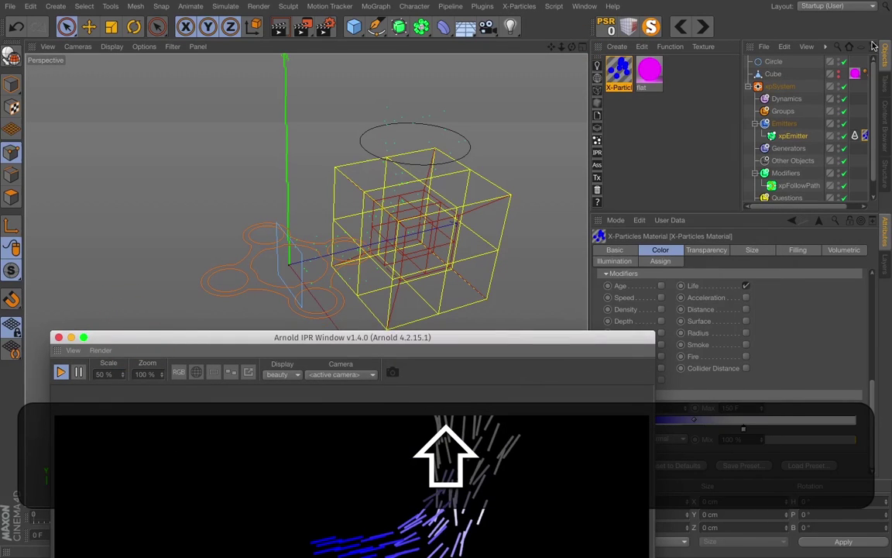
- Show the Cube in Polygons mode and inset its end face with Extrude Inner
{"action": "left_click", "coordinate": [838, 72]}
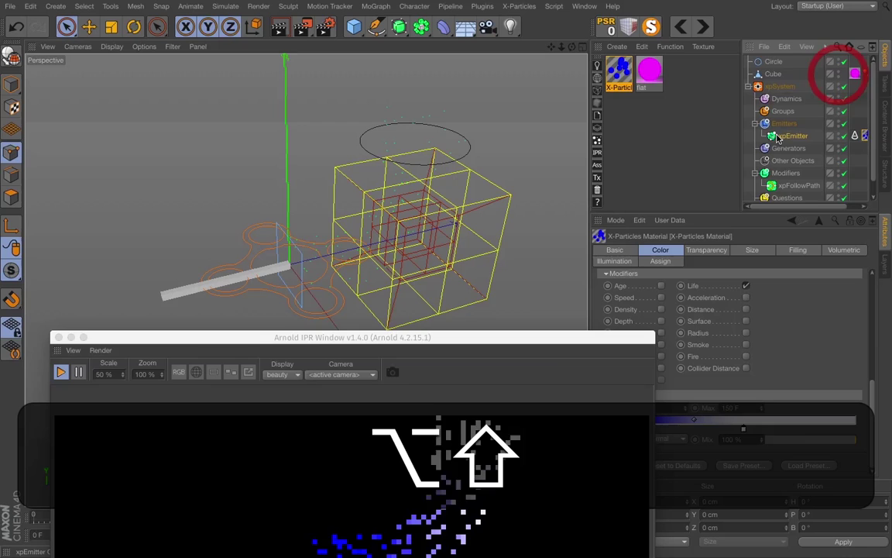
{"action": "left_click", "coordinate": [17, 200]}
{"action": "left_click", "coordinate": [774, 76]}
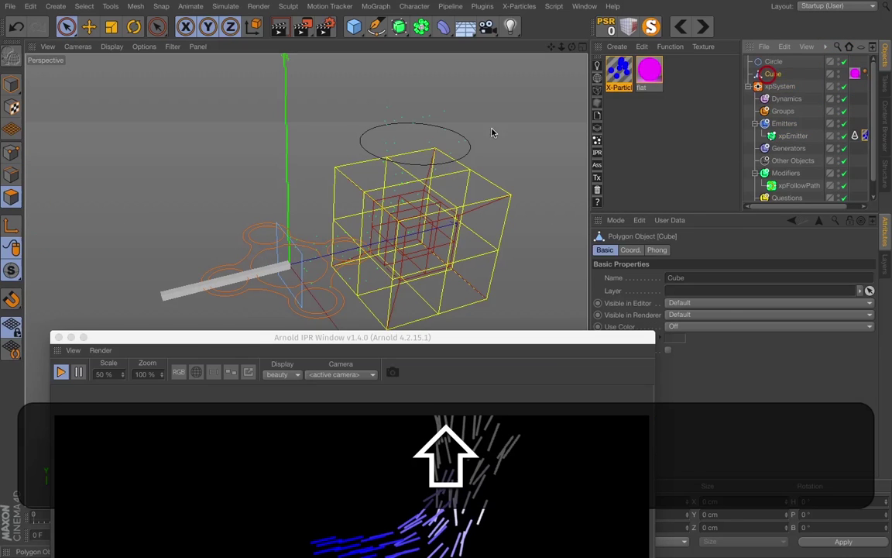
{"action": "left_click_drag", "start_coordinate": [293, 265], "coordinate": [267, 154], "text": "alt"}
{"action": "right_click", "coordinate": [267, 154]}
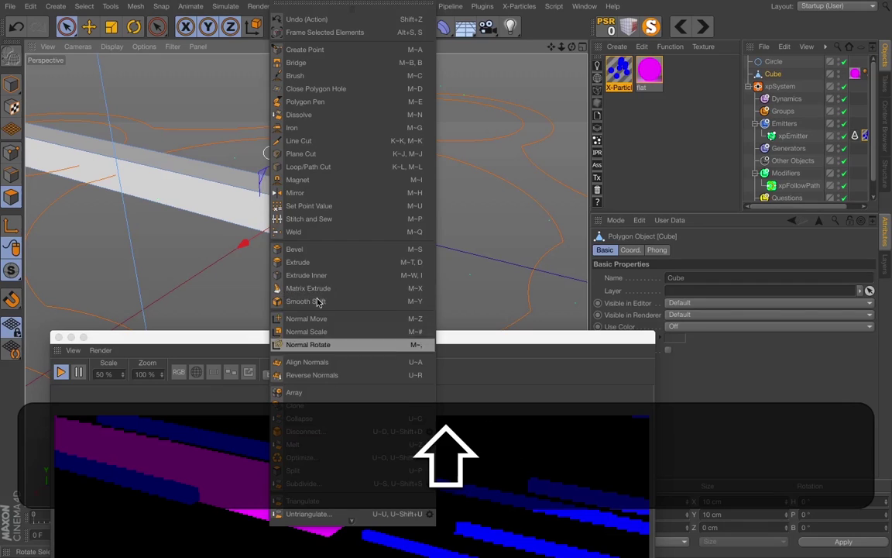
{"action": "left_click", "coordinate": [315, 275], "text": "shift"}
{"action": "left_click_drag", "start_coordinate": [399, 265], "coordinate": [341, 265], "text": "shift"}
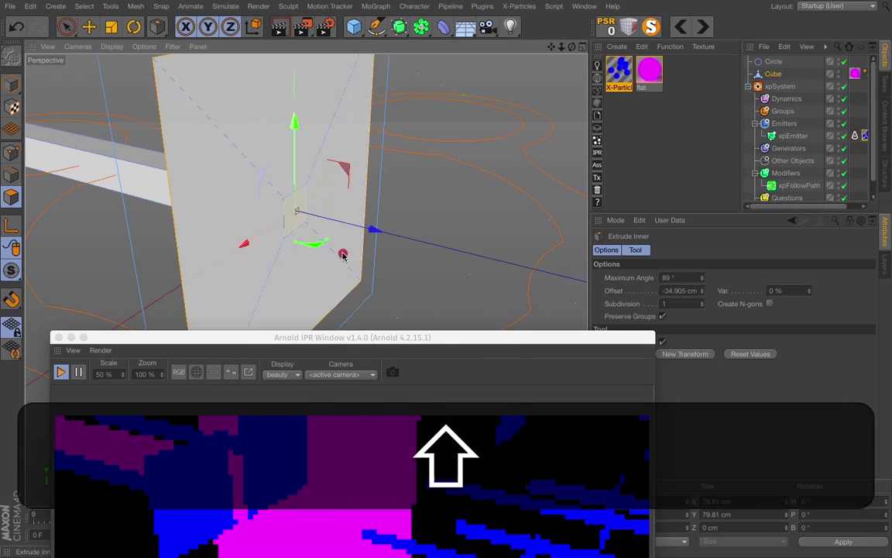
- Bevel the inset face outward with the Limit option on, pushing it out into a wedge
{"action": "right_click", "coordinate": [291, 265]}
{"action": "left_click", "coordinate": [398, 261]}
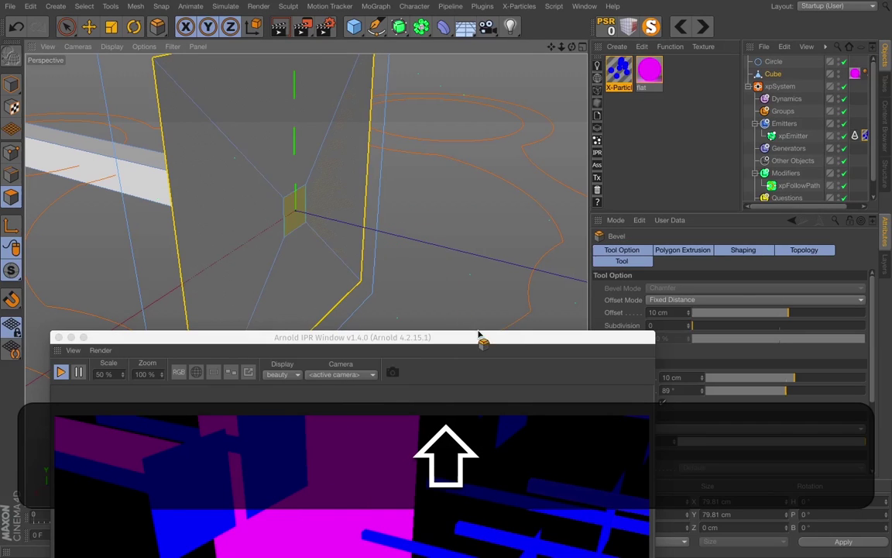
{"action": "left_click_drag", "start_coordinate": [479, 335], "coordinate": [398, 370]}
{"action": "left_click_drag", "start_coordinate": [309, 232], "coordinate": [484, 225]}
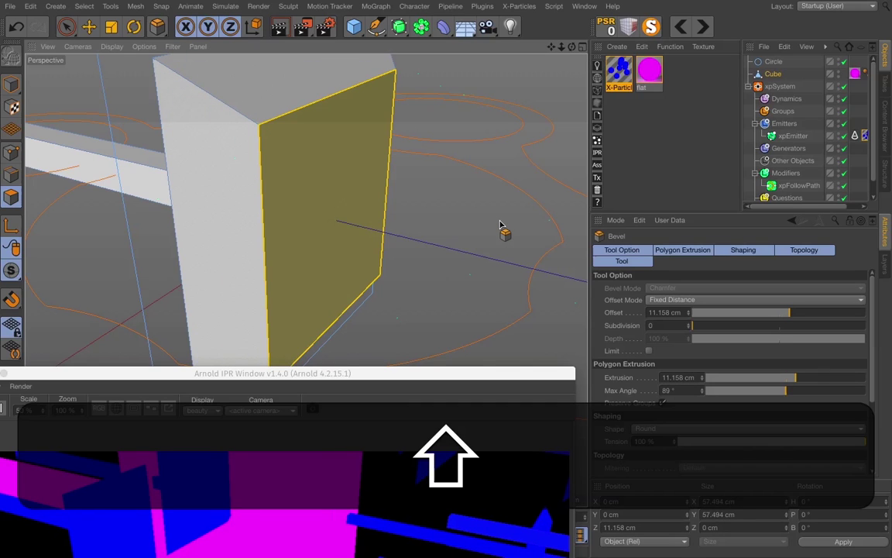
{"action": "key", "text": "super+shift+z"}
{"action": "left_click", "coordinate": [649, 350]}
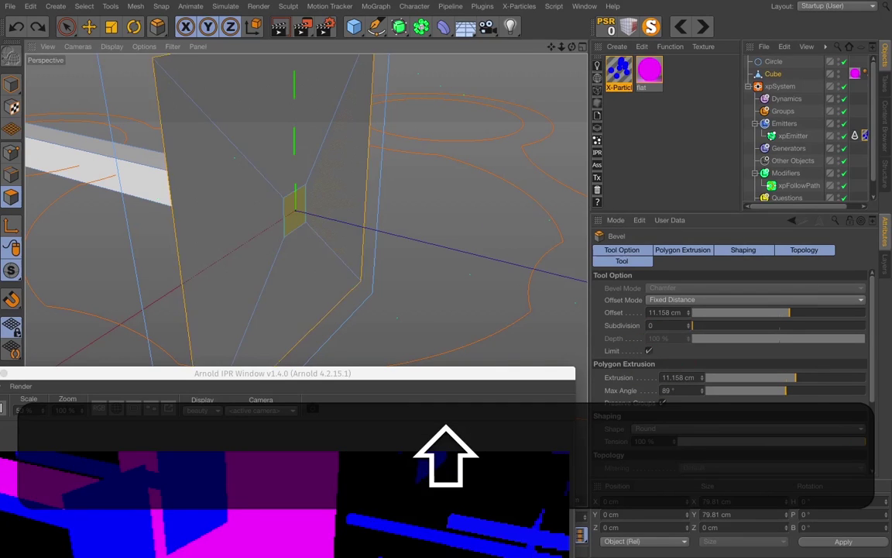
{"action": "left_click_drag", "start_coordinate": [310, 233], "coordinate": [412, 151]}
{"action": "right_click", "coordinate": [445, 151]}
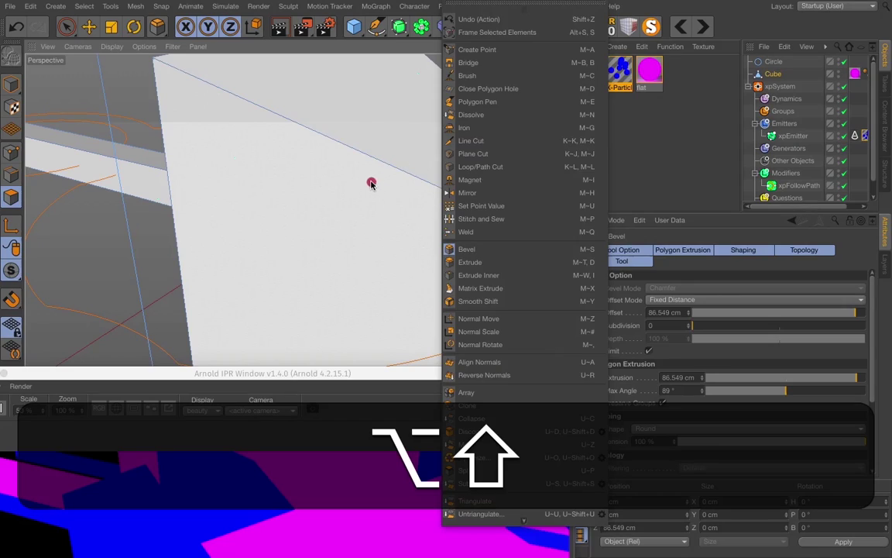